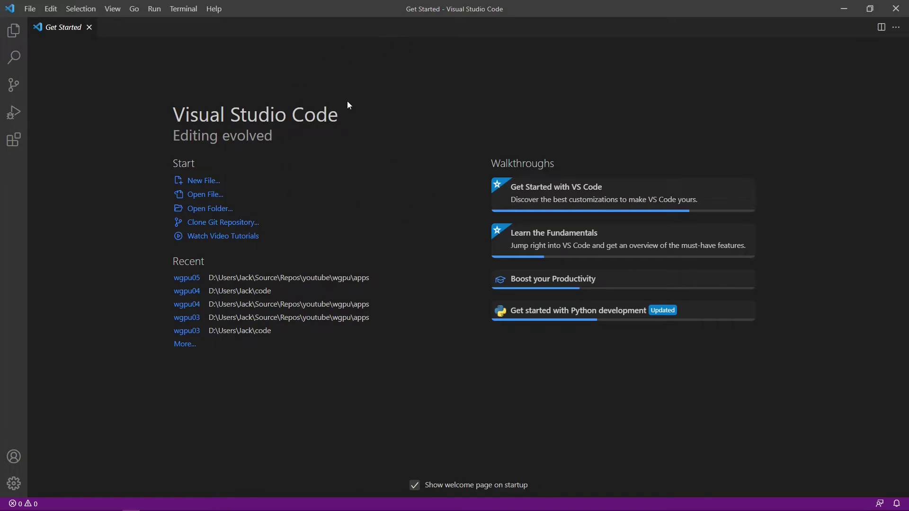
Open a new terminal, then create and enter a wgpu05 folder under code.
click(184, 9)
click(204, 28)
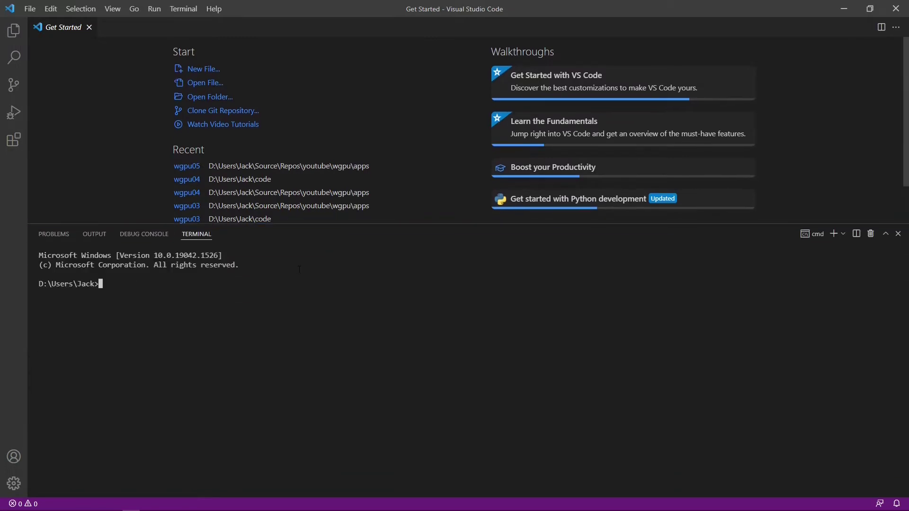
text(cls)
key(Return)
text(c)
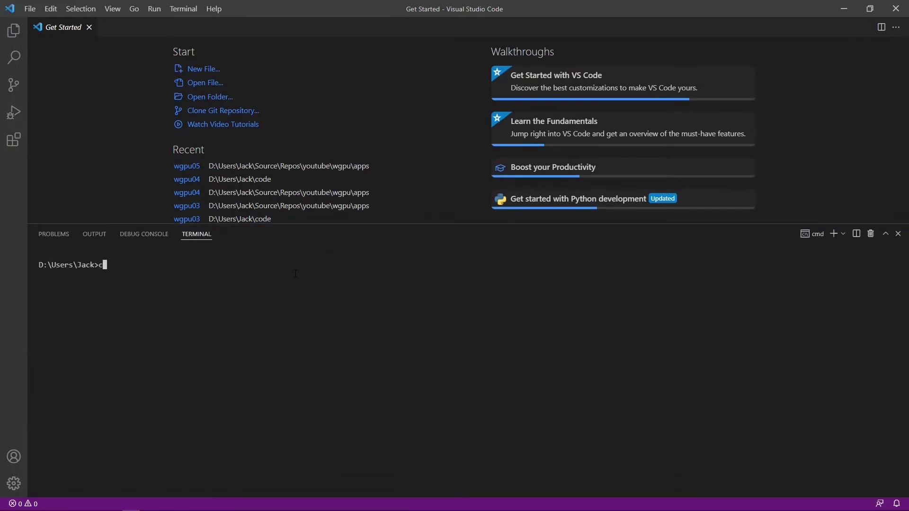
text(d code)
key(Return)
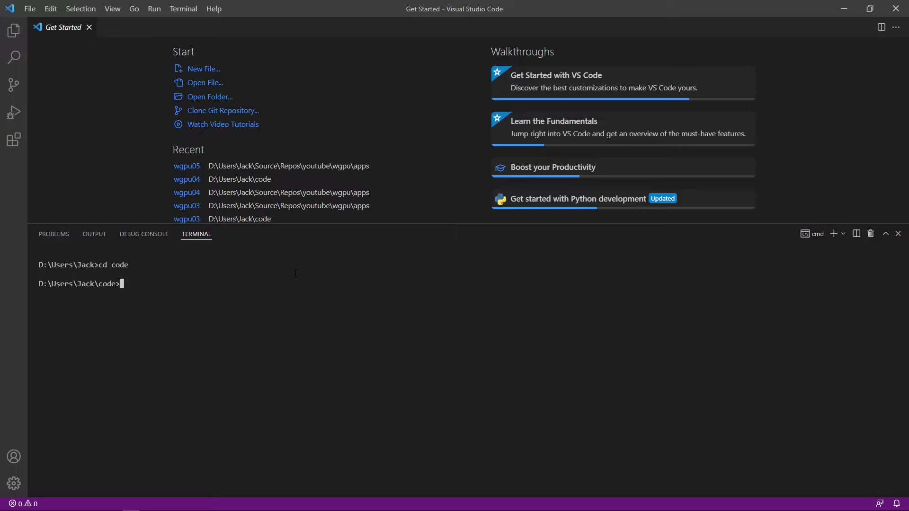
text(md wgpu0)
text(5)
key(Return)
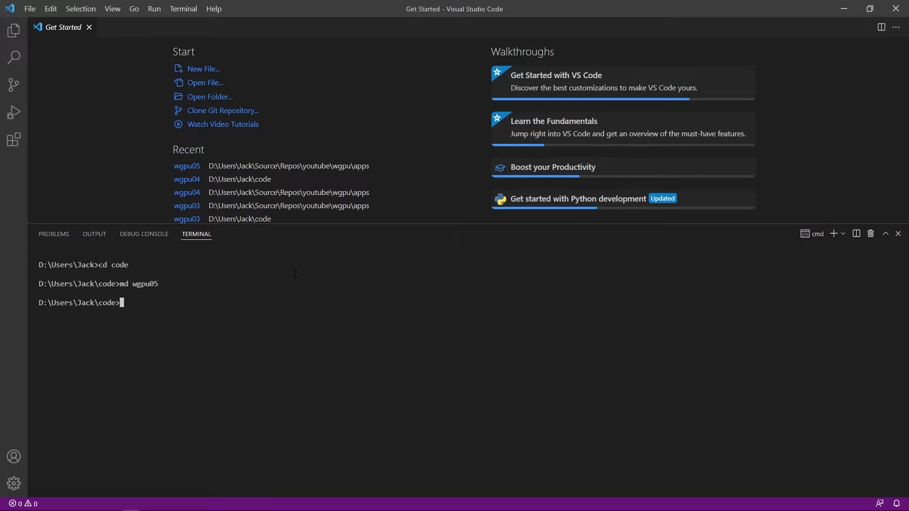
text(cd wgpu05)
key(Return)
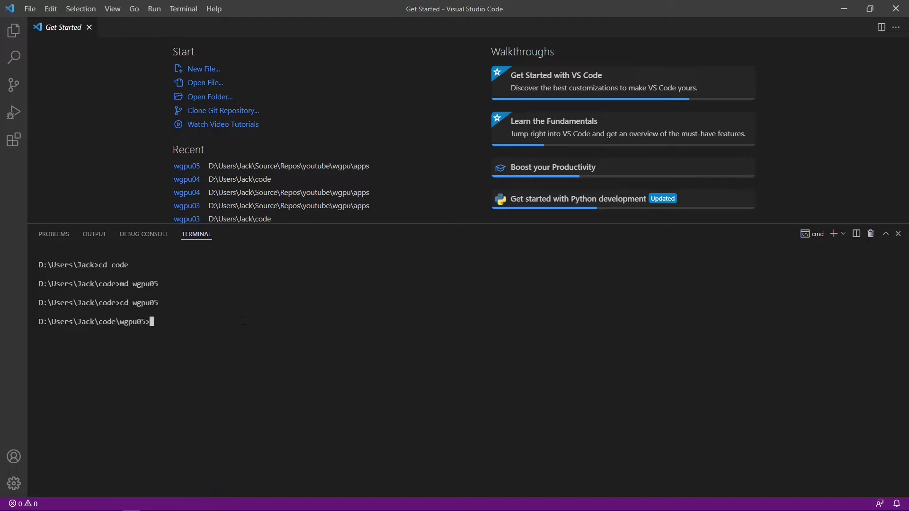
text(git clone https://github.com/jack1232/wgpu04)
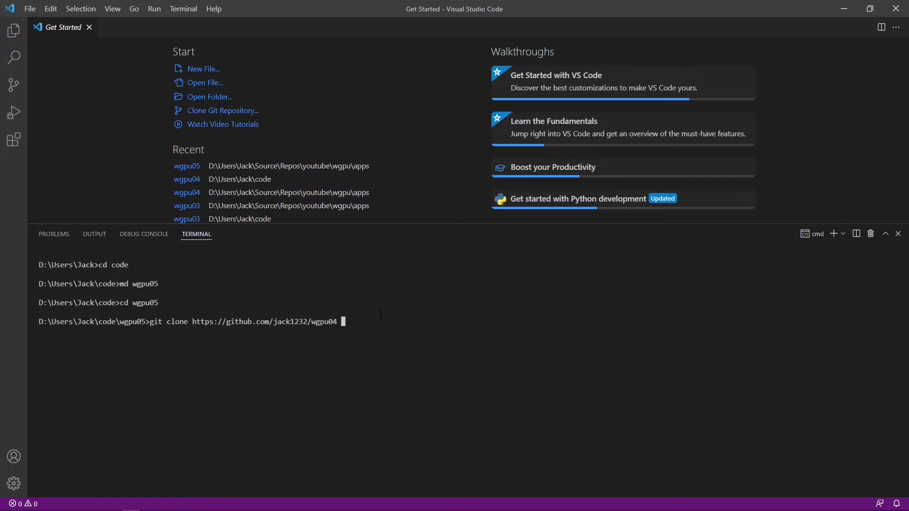
text(.)
Clone the jack1232/wgpu04 repository into wgpu05 and list the cloned files.
key(Return)
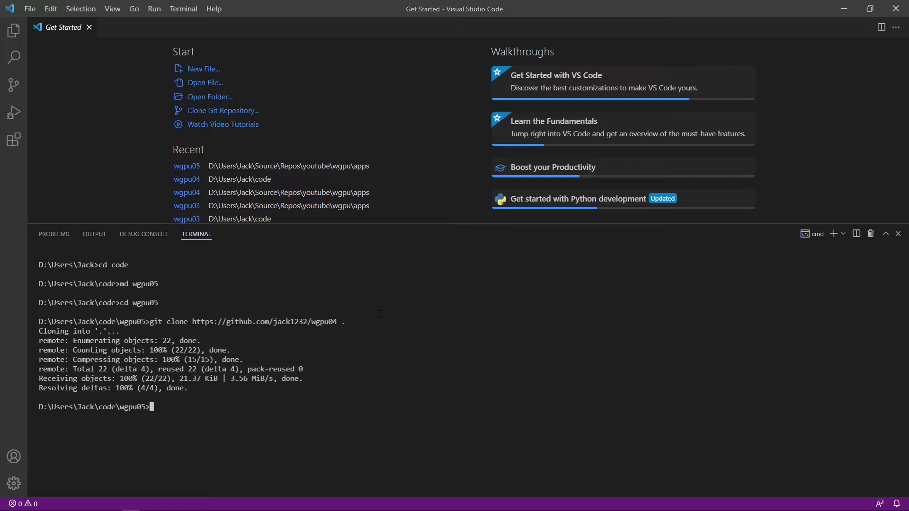
text(cls)
key(Return)
text(dir)
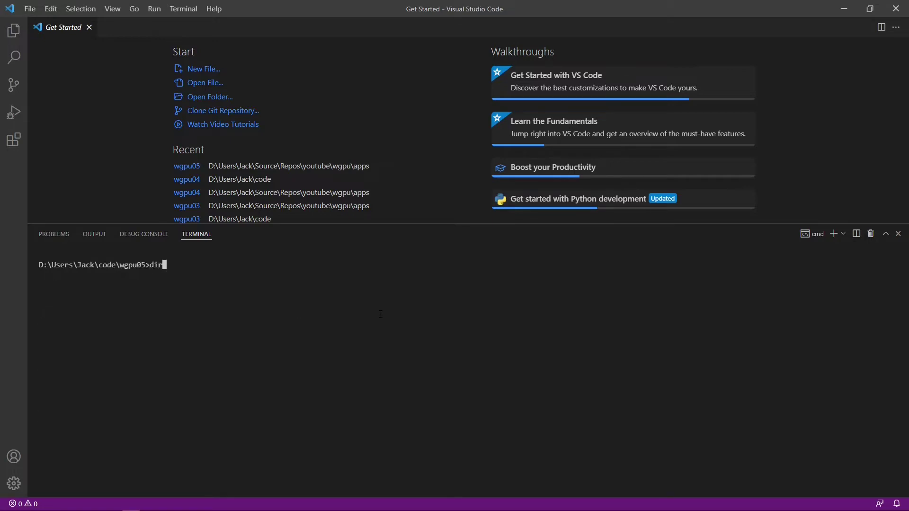
key(Return)
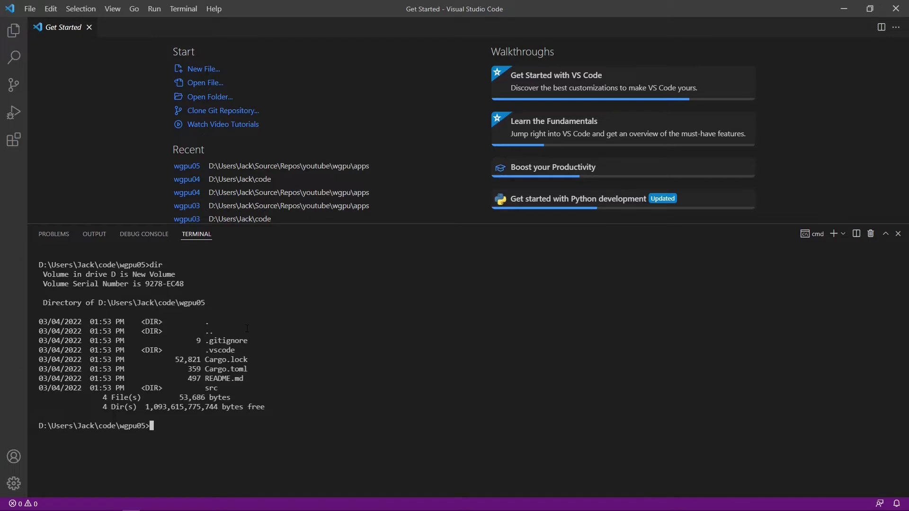
Open the code\wgpu05 folder as the Visual Studio Code workspace.
click(207, 98)
click(36, 131)
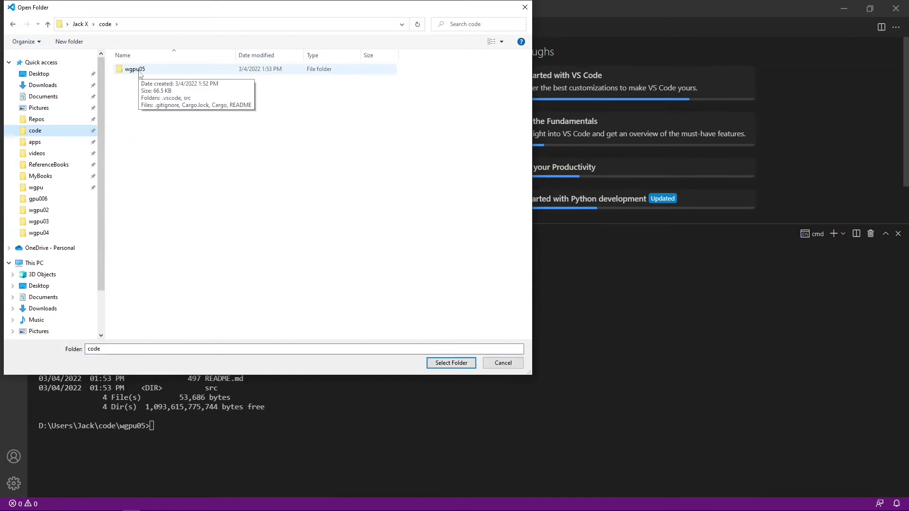
click(140, 71)
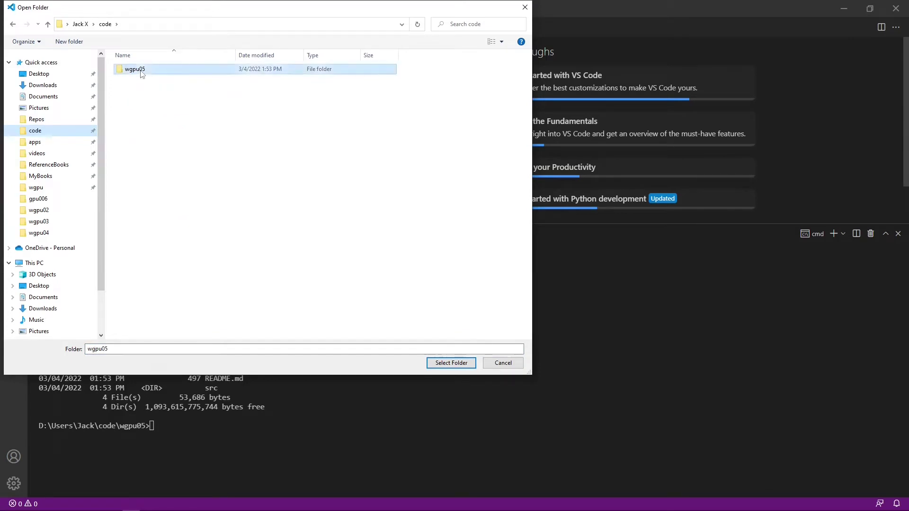
click(456, 363)
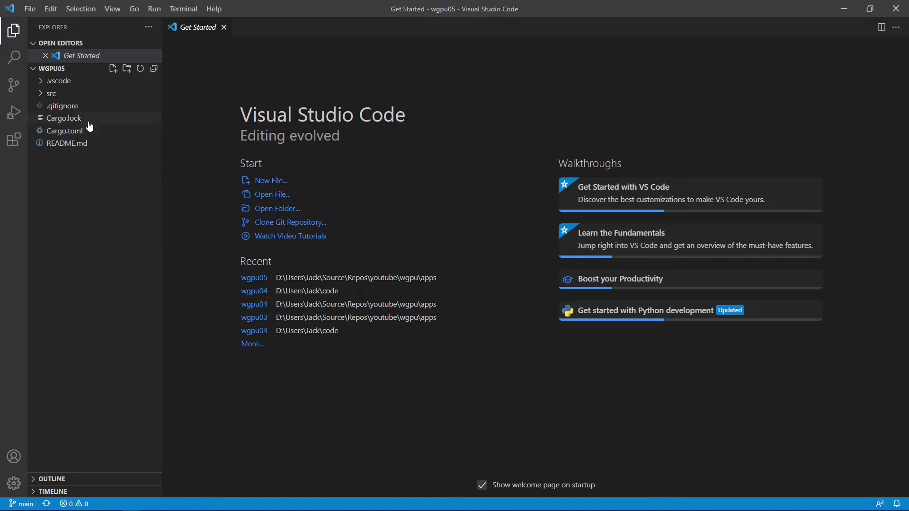
Open src/shader.wgsl and replace all its code with the wgpu05-wgsl snippet.
click(42, 95)
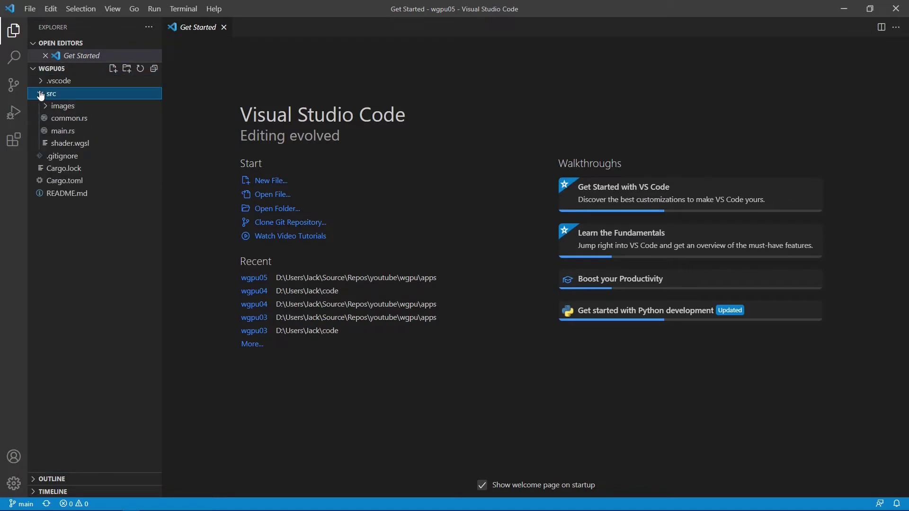
click(70, 144)
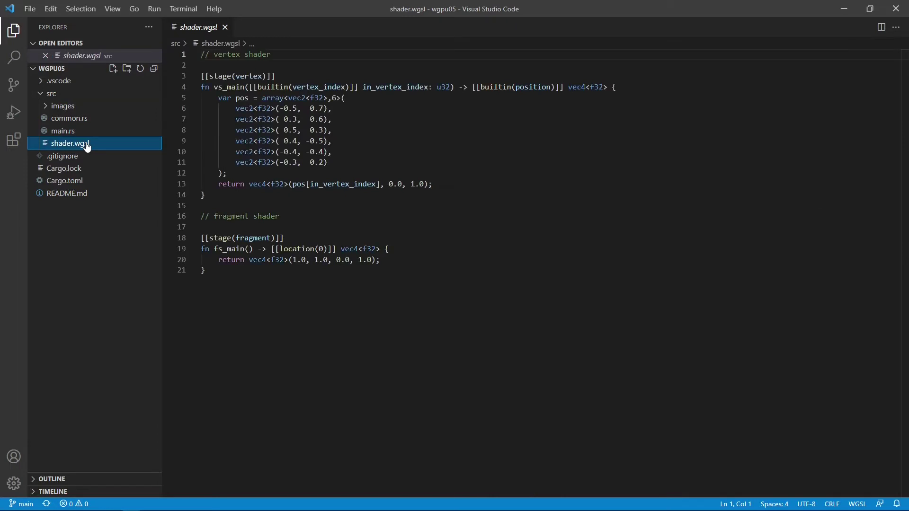
click(415, 142)
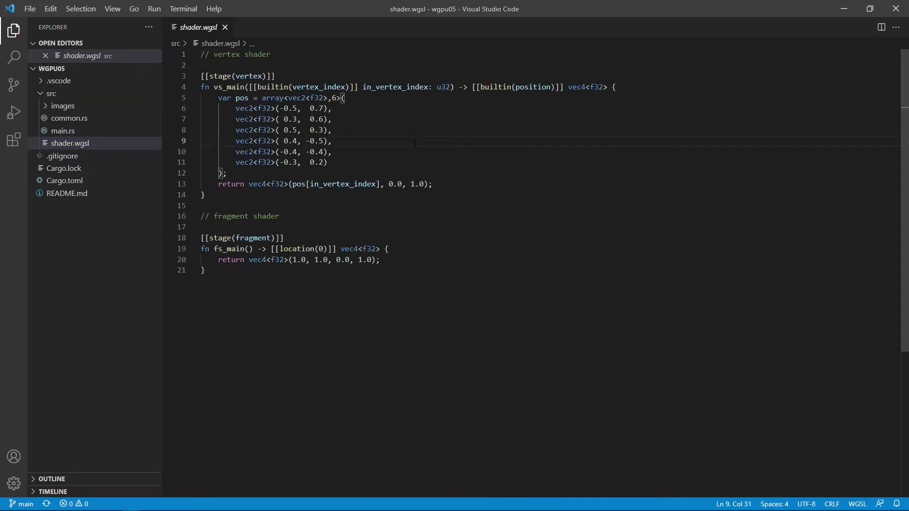
key(ctrl+a)
text(wgpu0)
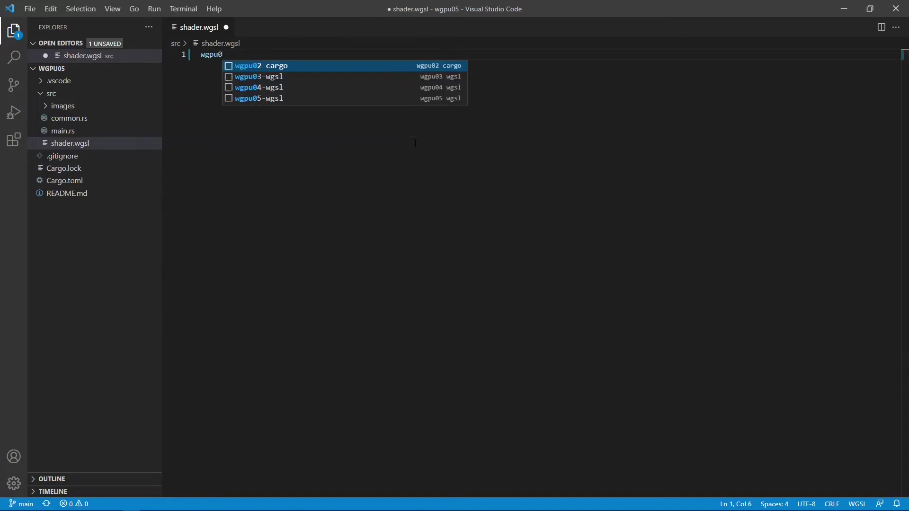
text(5)
key(Return)
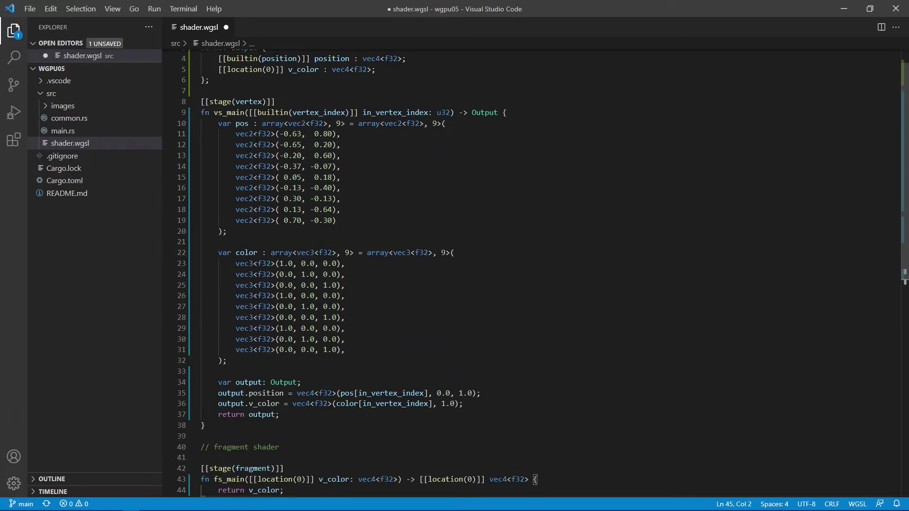
Review the nine vertex positions and the red, green and blue colour entries.
drag(236, 134, 350, 221)
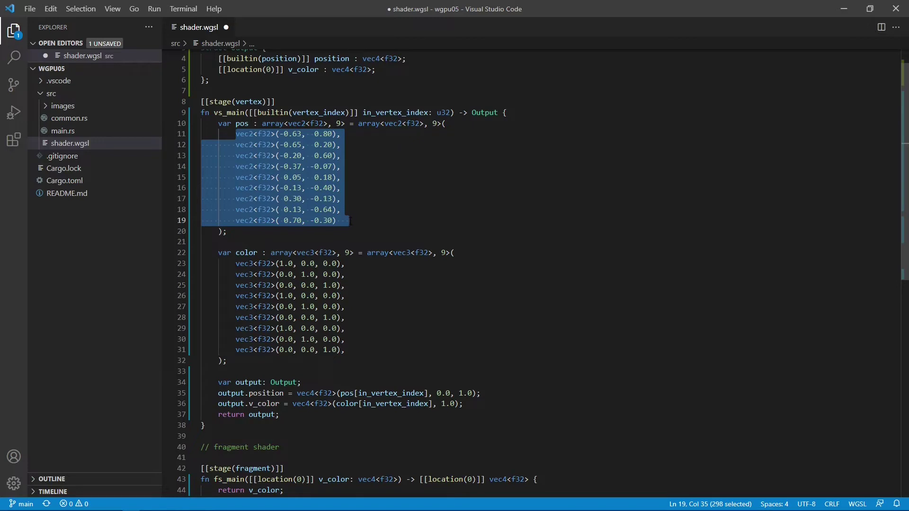
scroll(349, 221, down, 3)
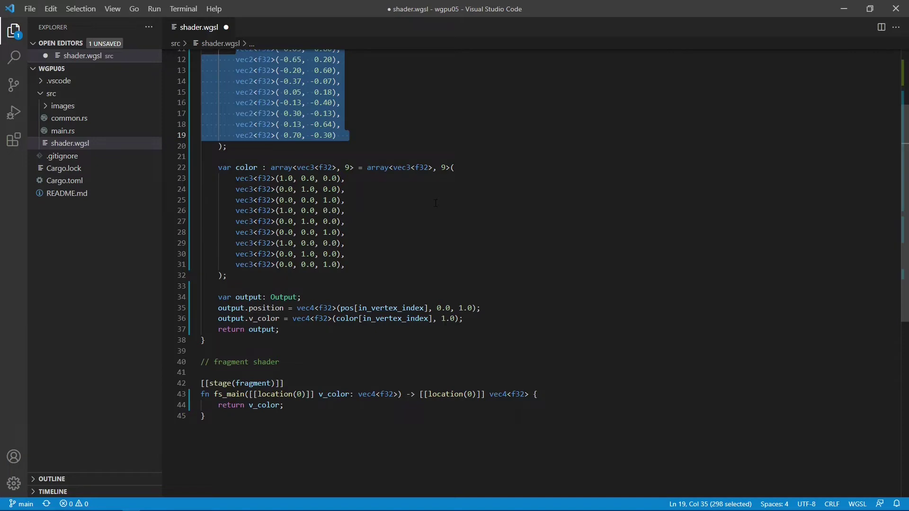
drag(236, 179, 353, 264)
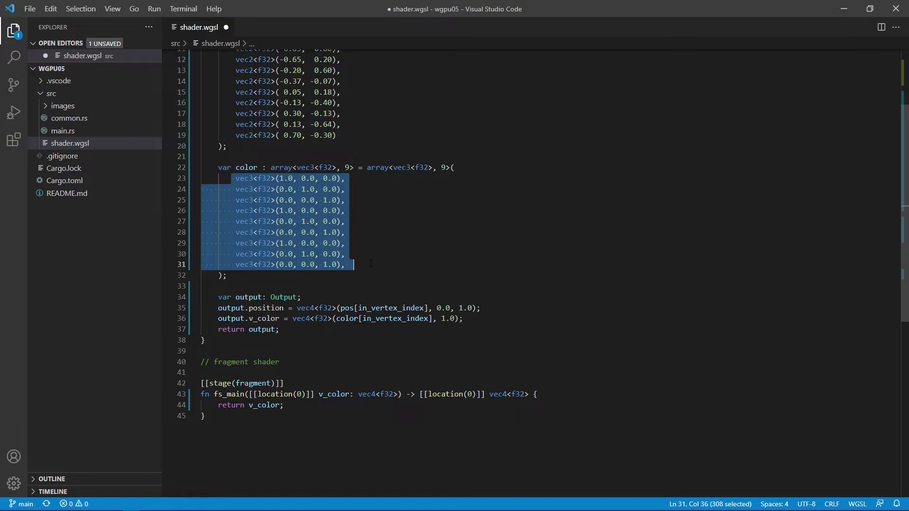
drag(276, 178, 343, 179)
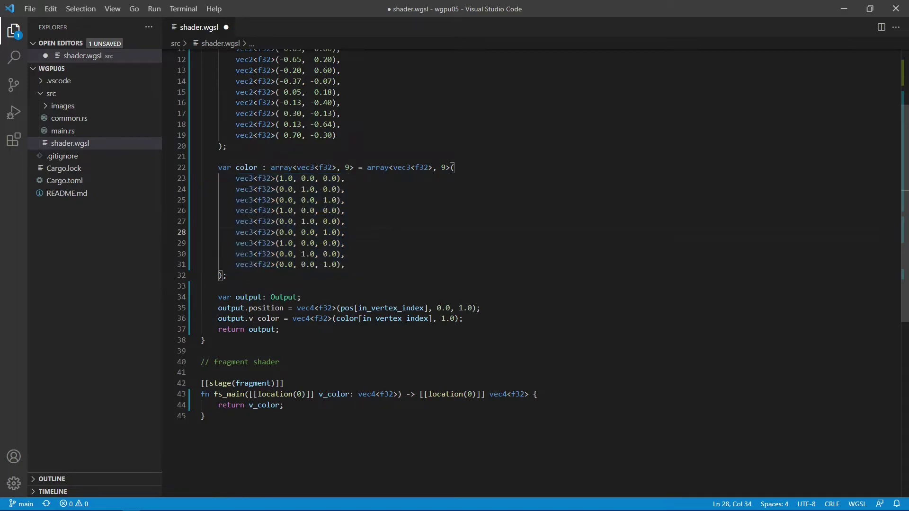
drag(276, 189, 342, 189)
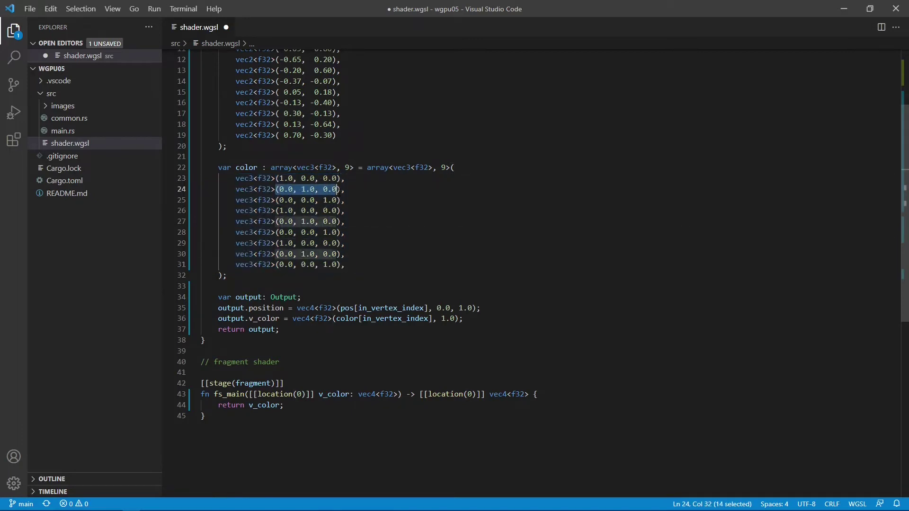
drag(275, 200, 343, 200)
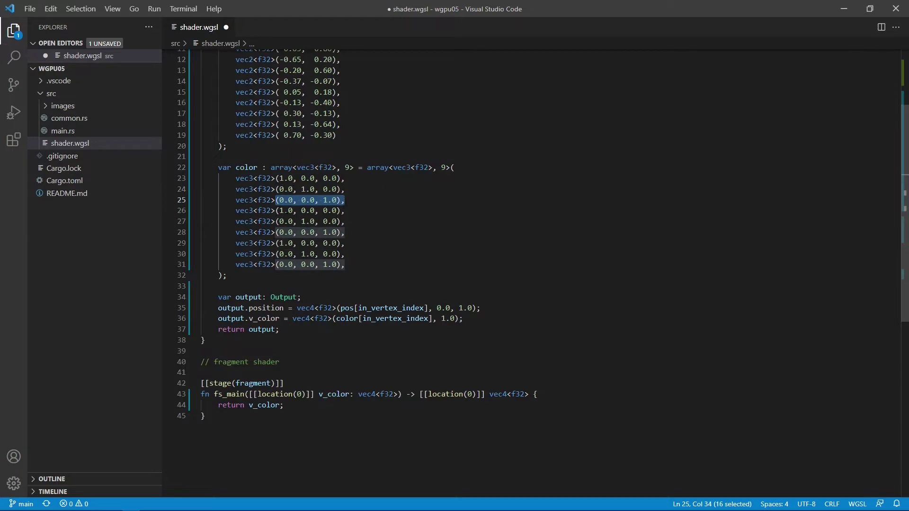
drag(275, 210, 329, 210)
click(285, 220)
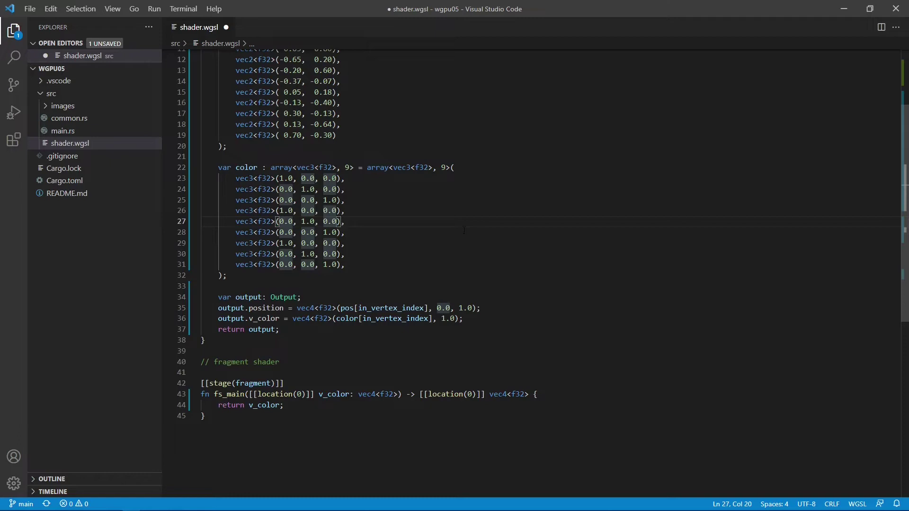
scroll(461, 207, up, 4)
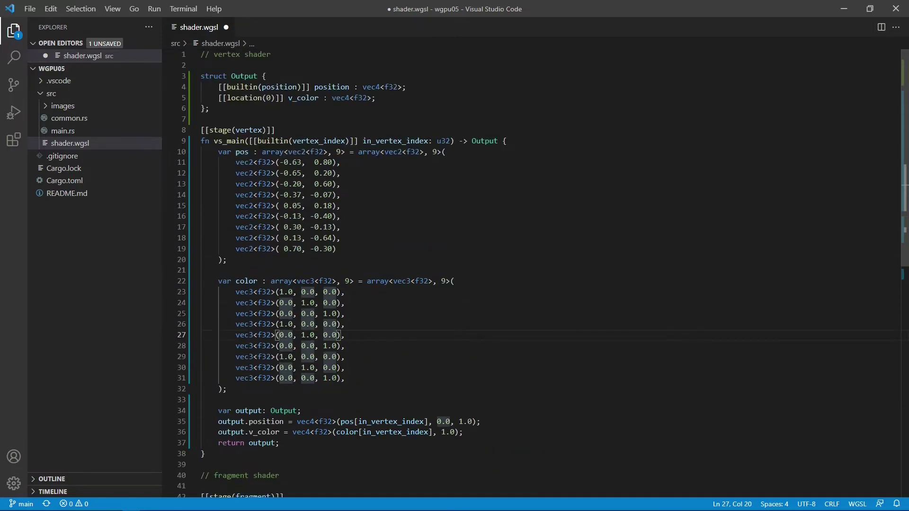
drag(285, 98, 320, 98)
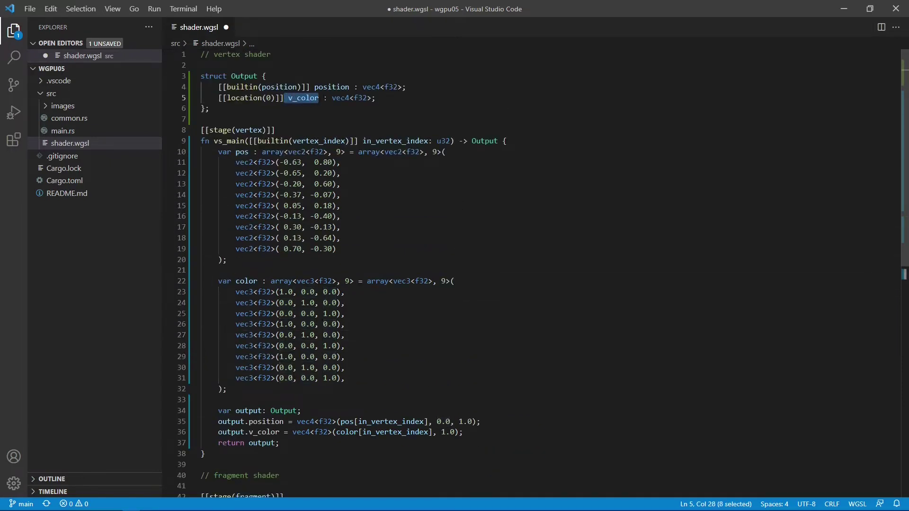
drag(227, 76, 259, 76)
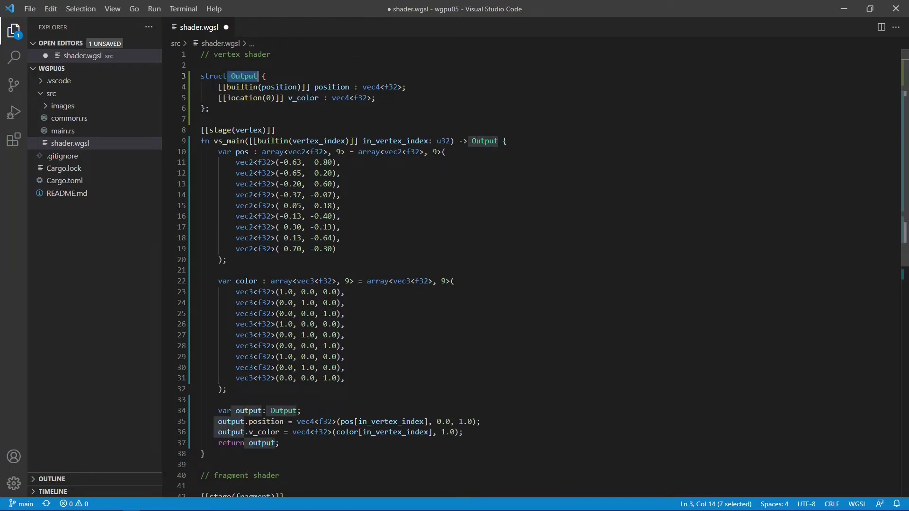
drag(288, 99, 320, 99)
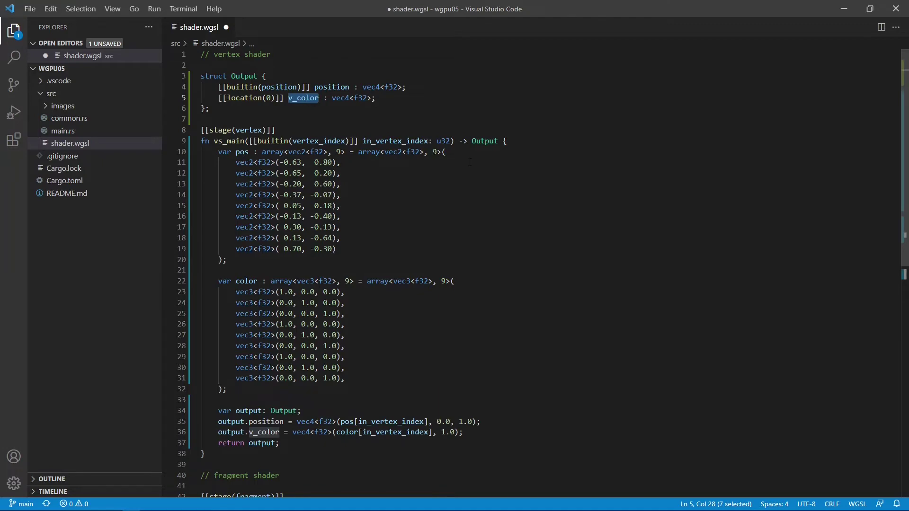
scroll(468, 162, down, 2)
scroll(461, 152, down, 1)
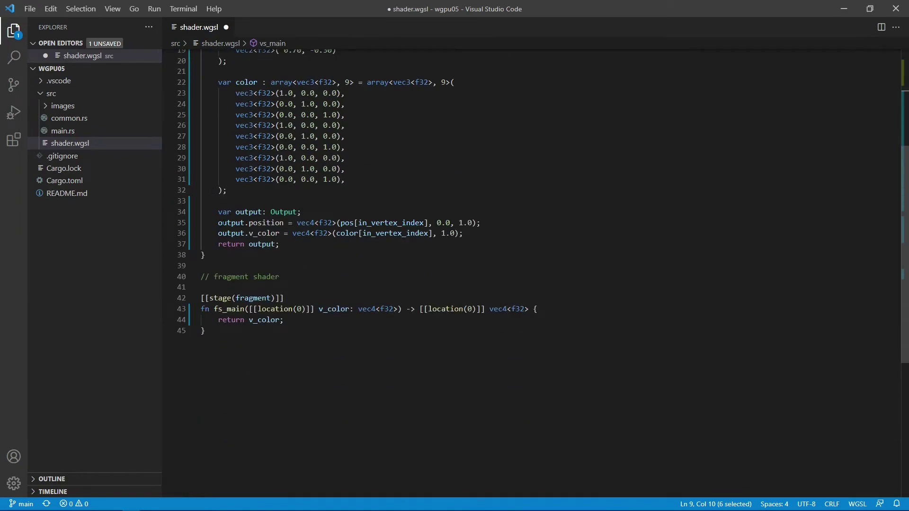
drag(219, 223, 445, 233)
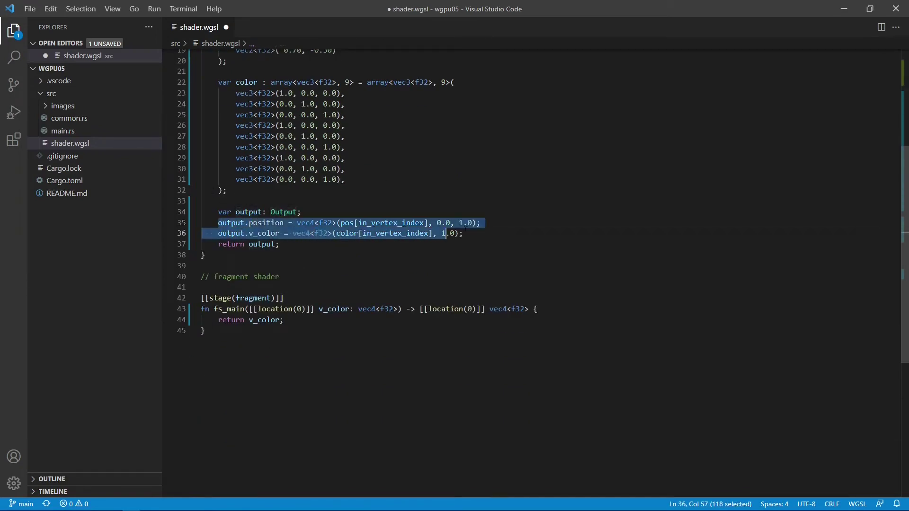
click(483, 222)
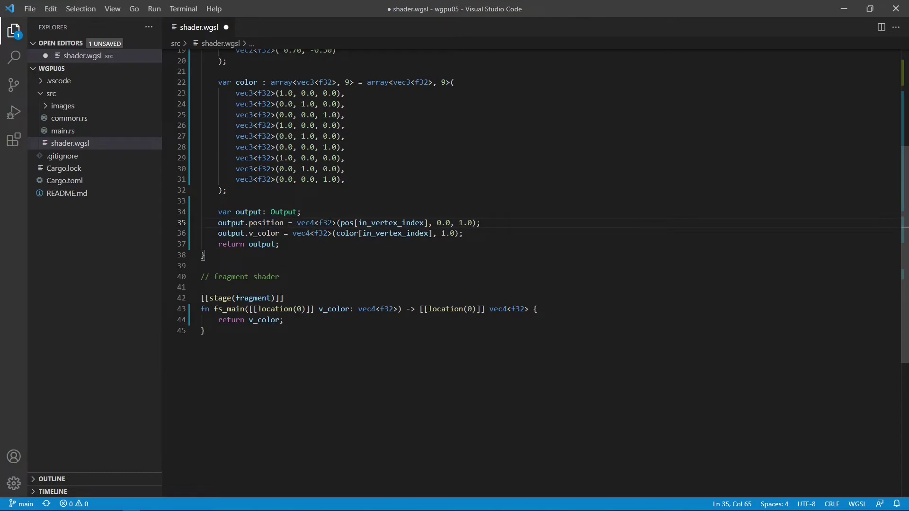
drag(301, 223, 315, 222)
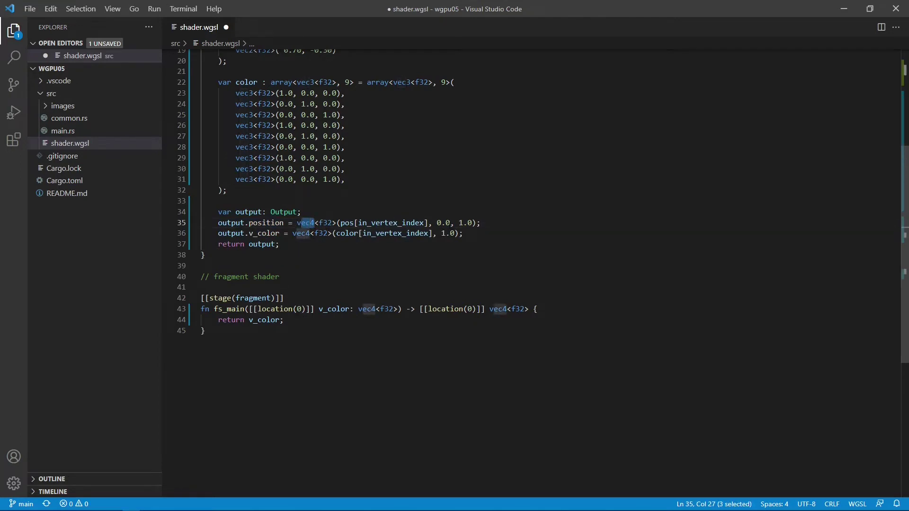
drag(437, 222, 446, 222)
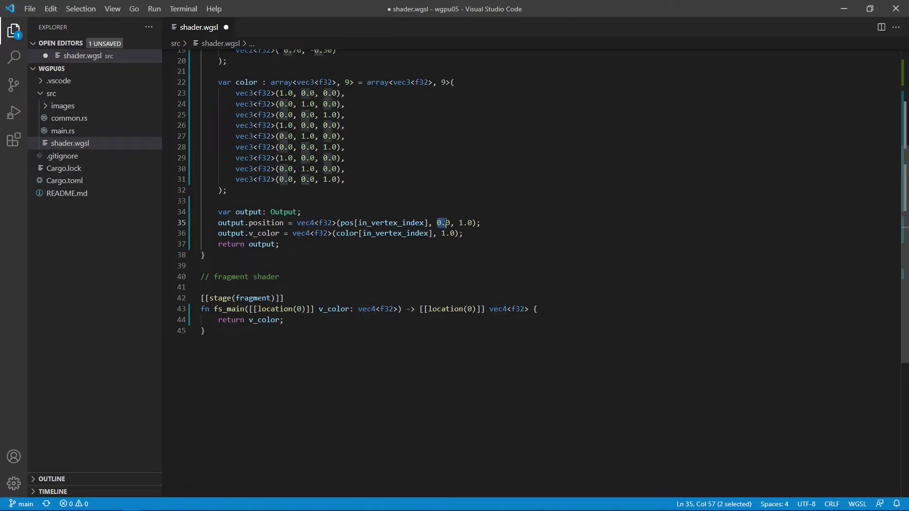
drag(459, 222, 473, 222)
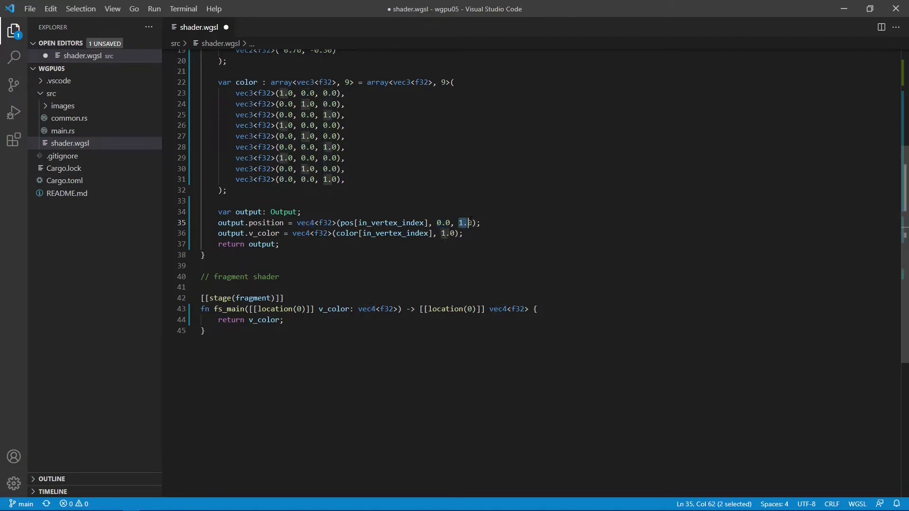
scroll(473, 223, up, 3)
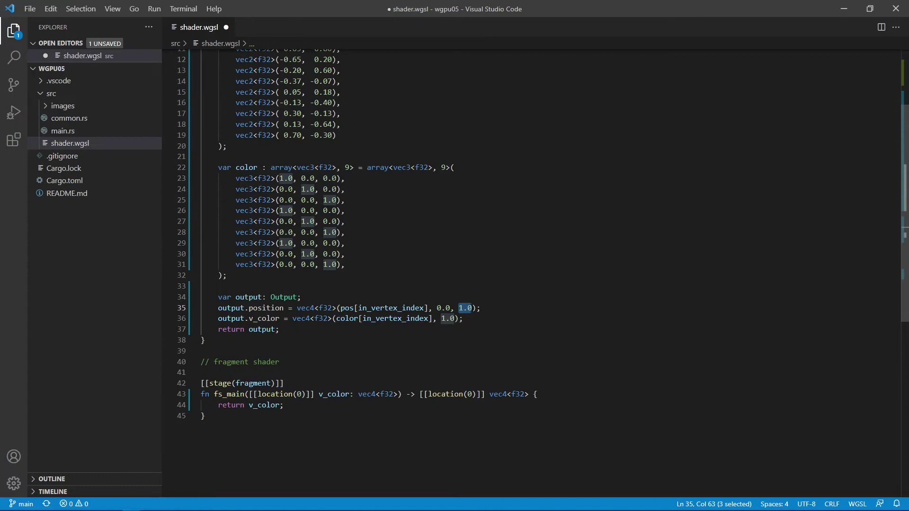
scroll(215, 223, down, 5)
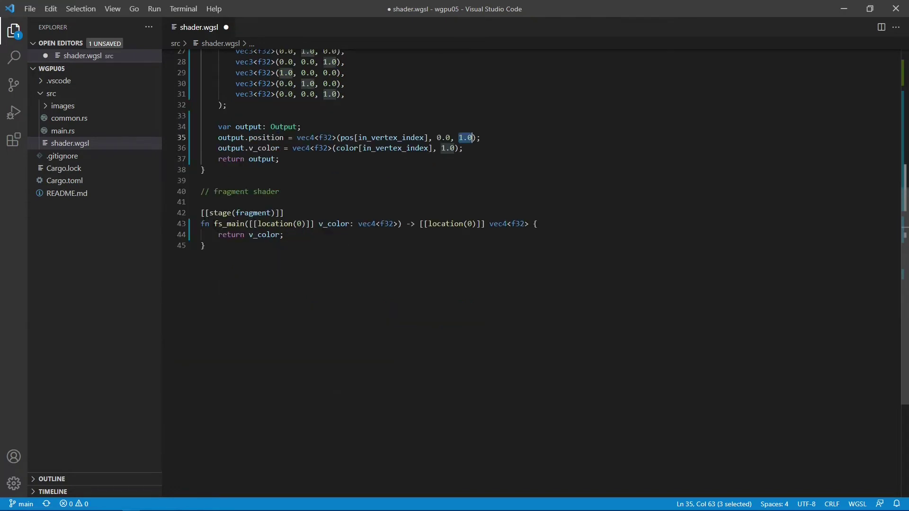
double_click(216, 224)
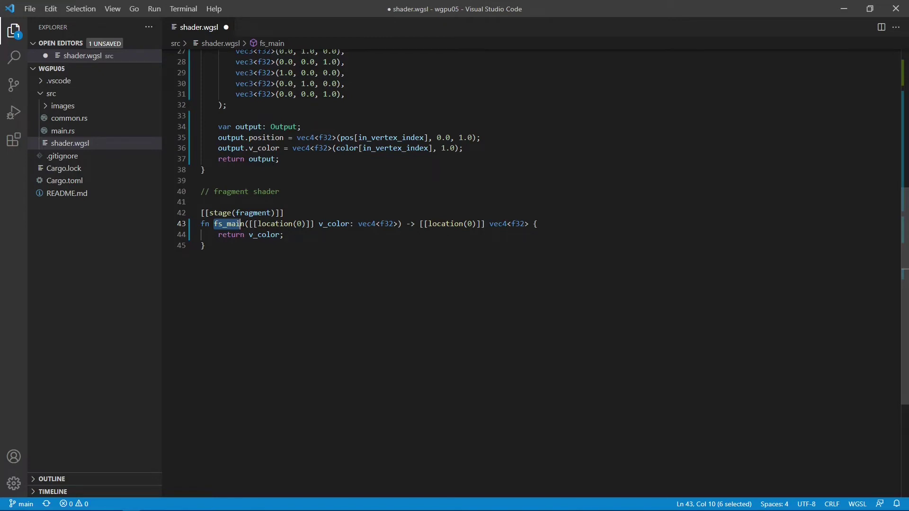
drag(314, 224, 349, 224)
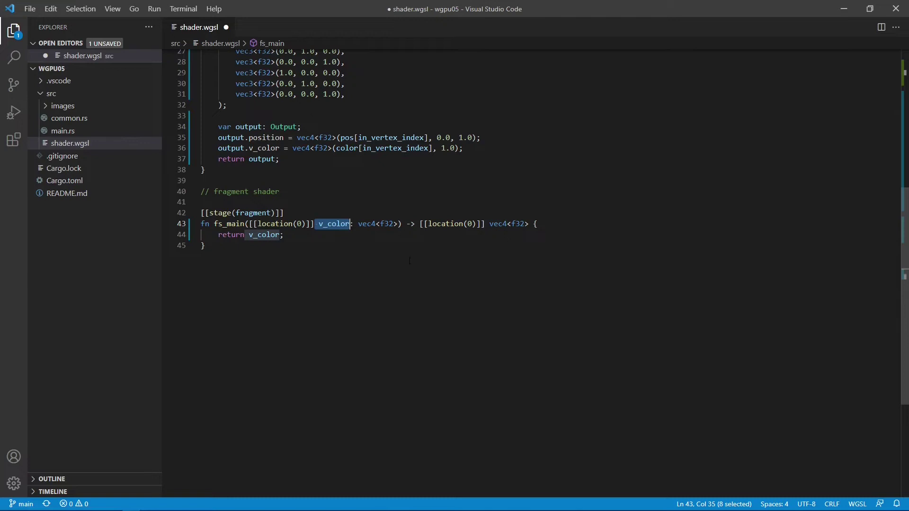
click(284, 234)
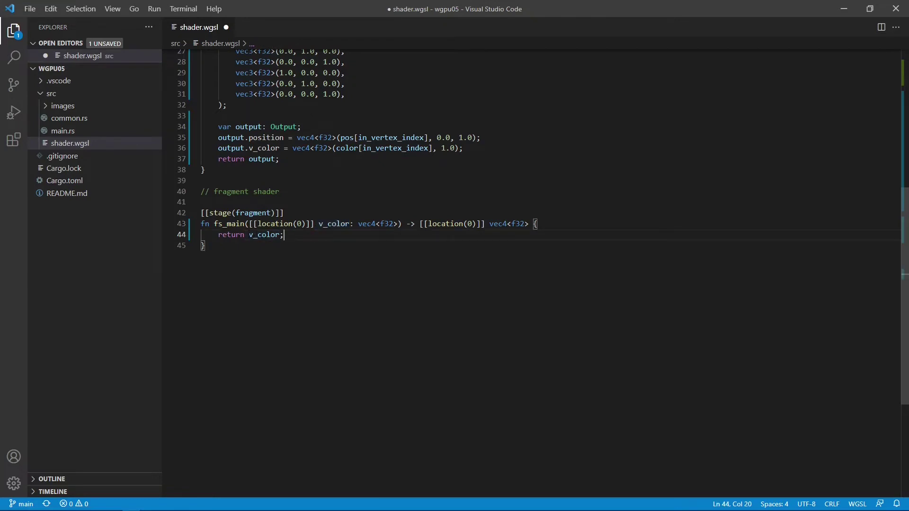
drag(249, 235, 281, 234)
drag(216, 235, 298, 236)
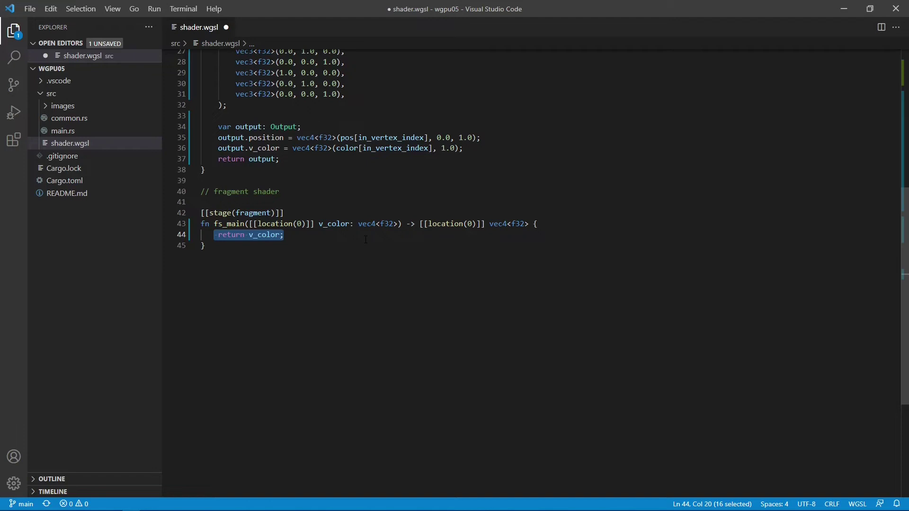
Save the edited shader.wgsl with Save All and return focus to the Explorer.
click(366, 241)
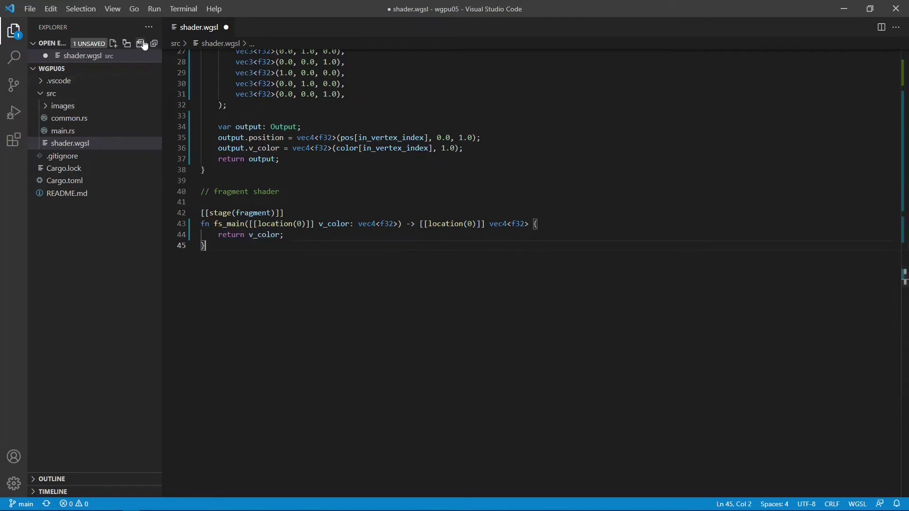
click(140, 43)
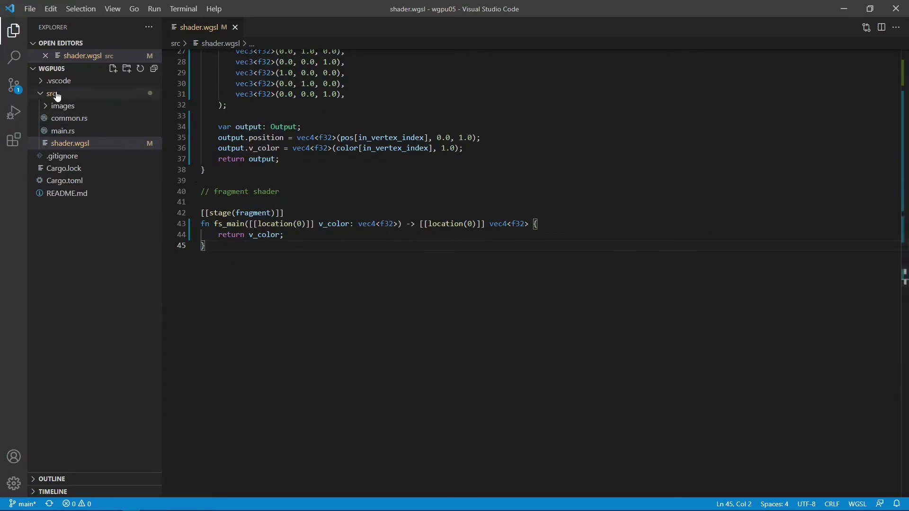
key(ctrl+shift+e)
Open main.rs and replace its code with the wgpu05-main triangle list/strip snippet.
click(79, 135)
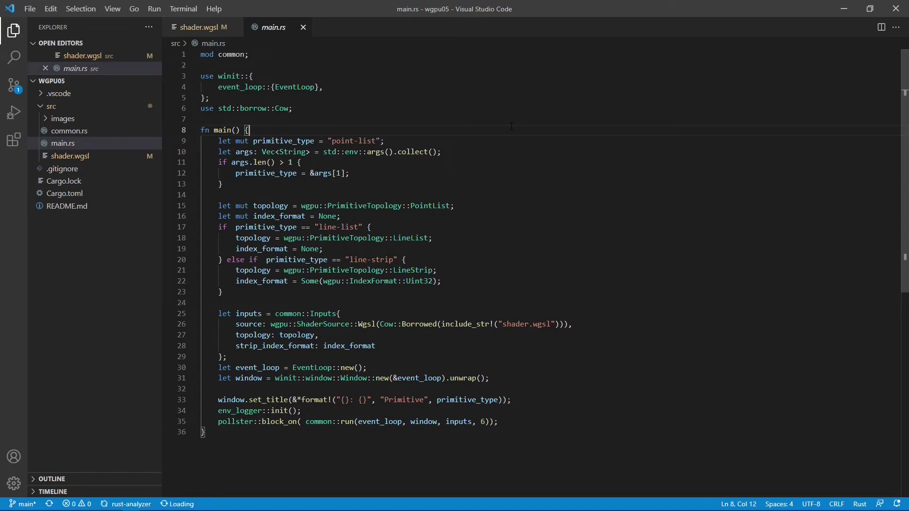
key(ctrl+a)
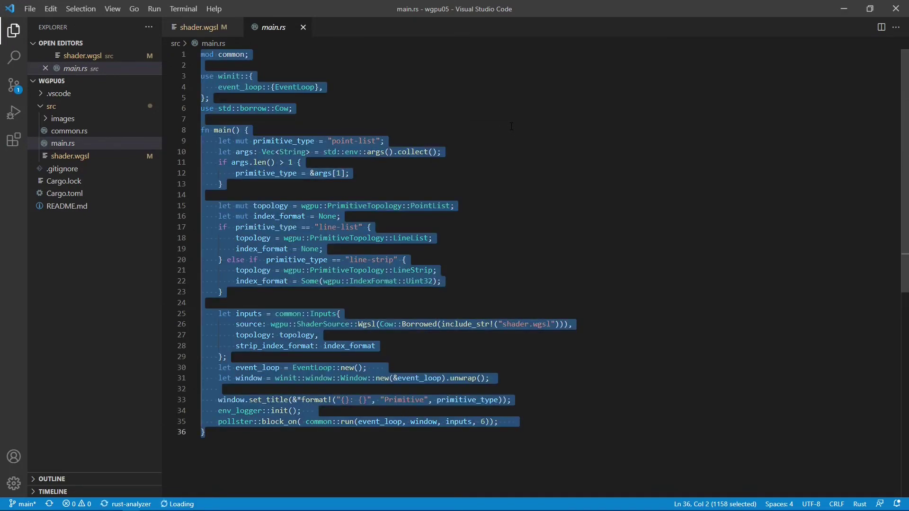
text(wgpu05)
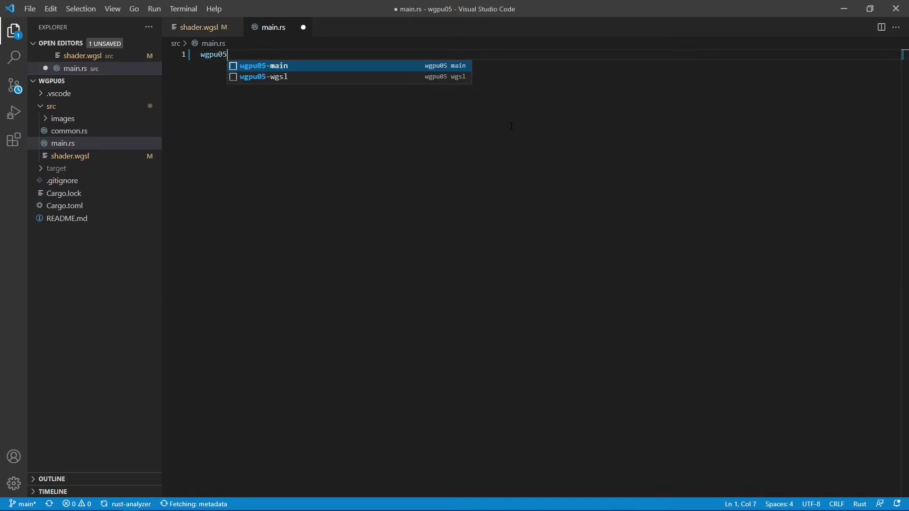
key(ctrl+z)
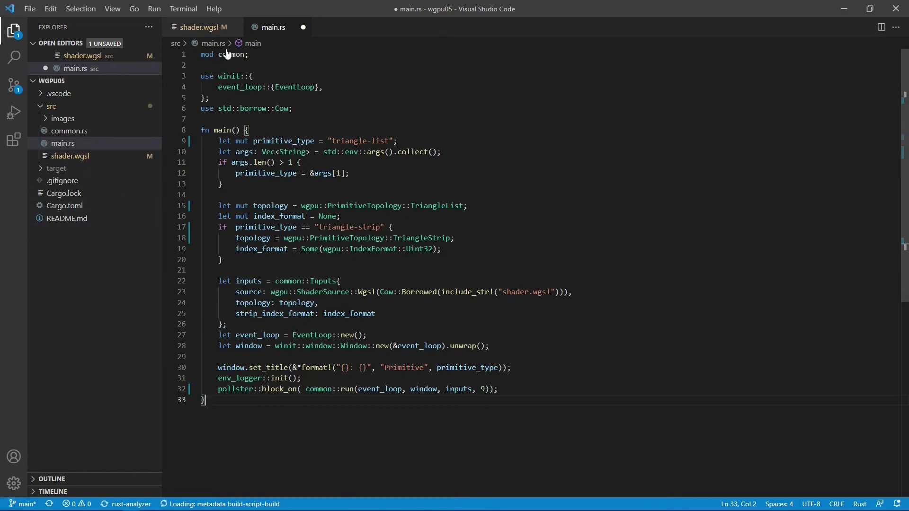
click(202, 64)
drag(203, 55, 249, 55)
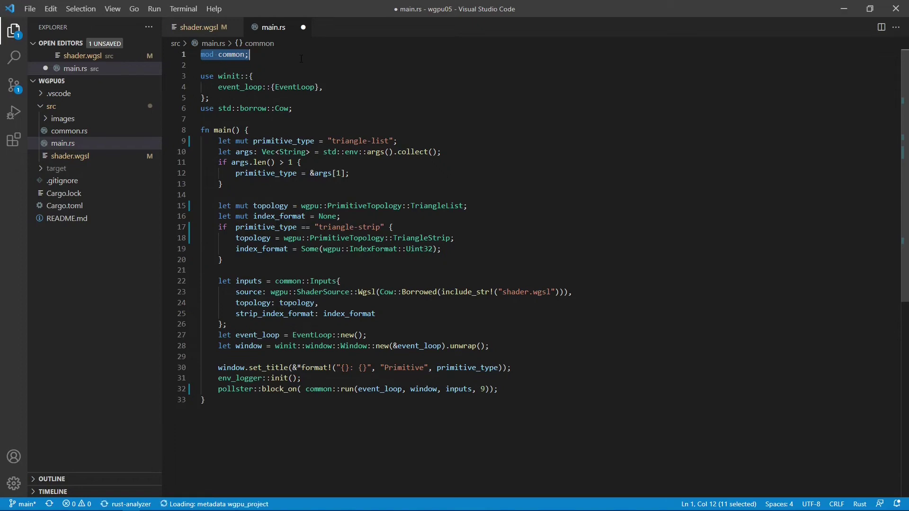
Review the primitive_type default and the command-line argument block on lines 9–13.
click(344, 54)
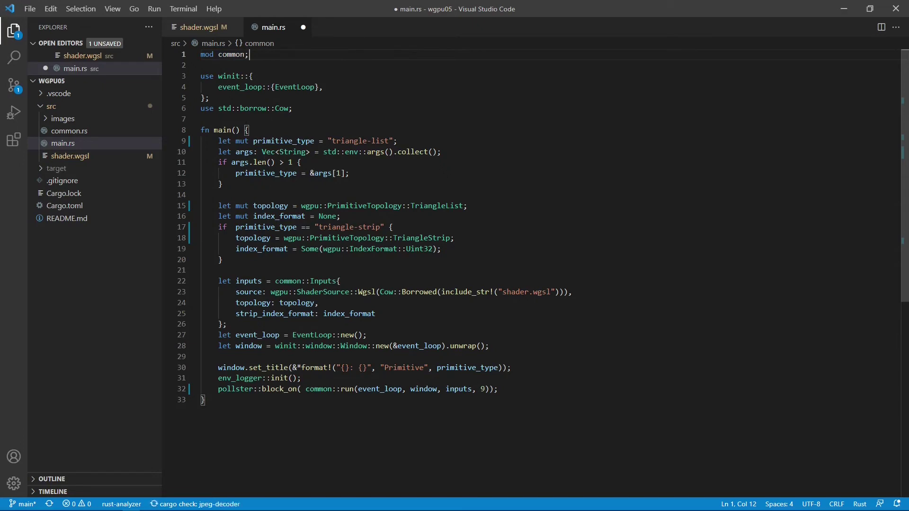
click(213, 130)
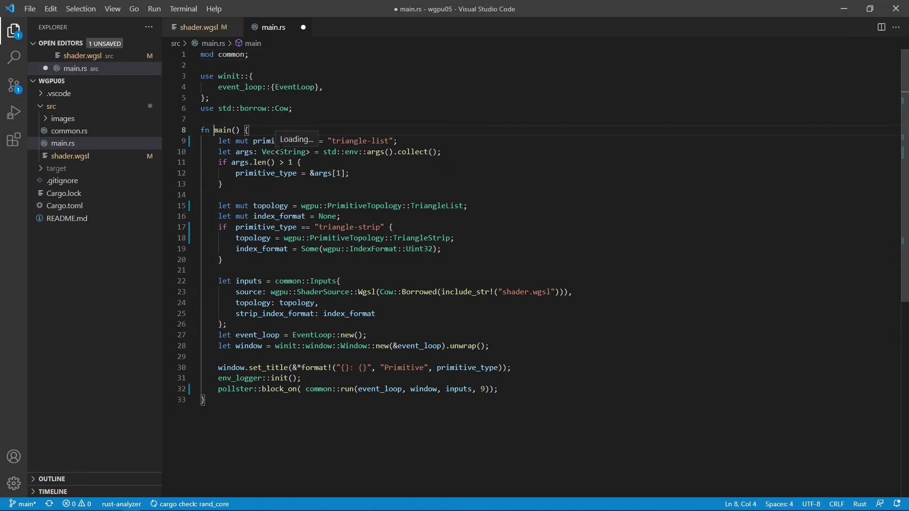
drag(257, 141, 390, 152)
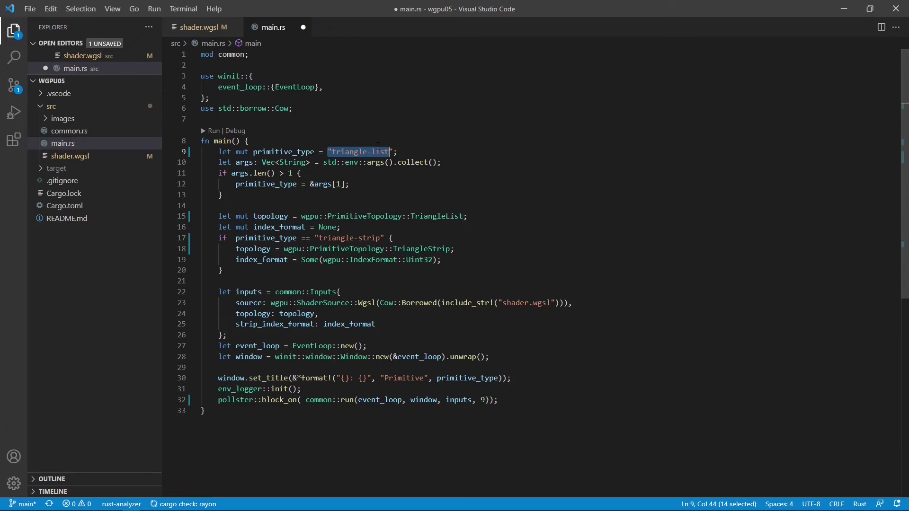
drag(202, 163, 270, 192)
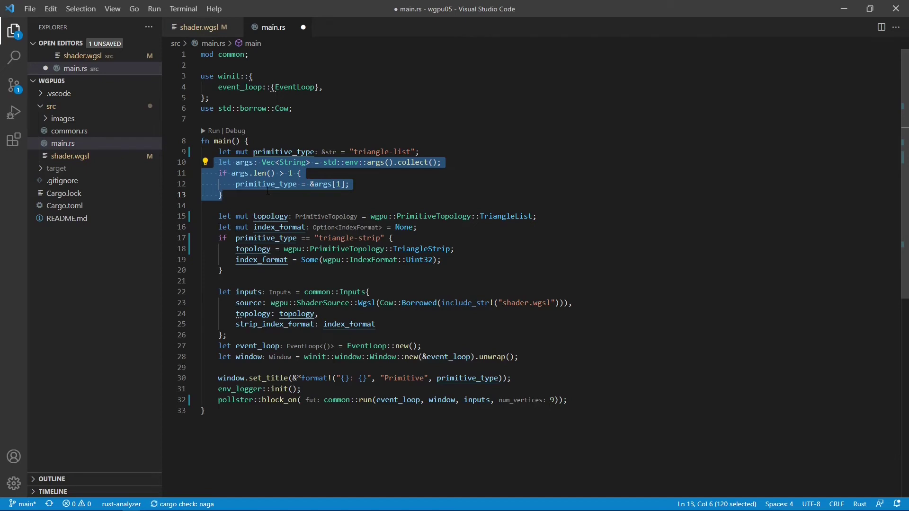
click(307, 185)
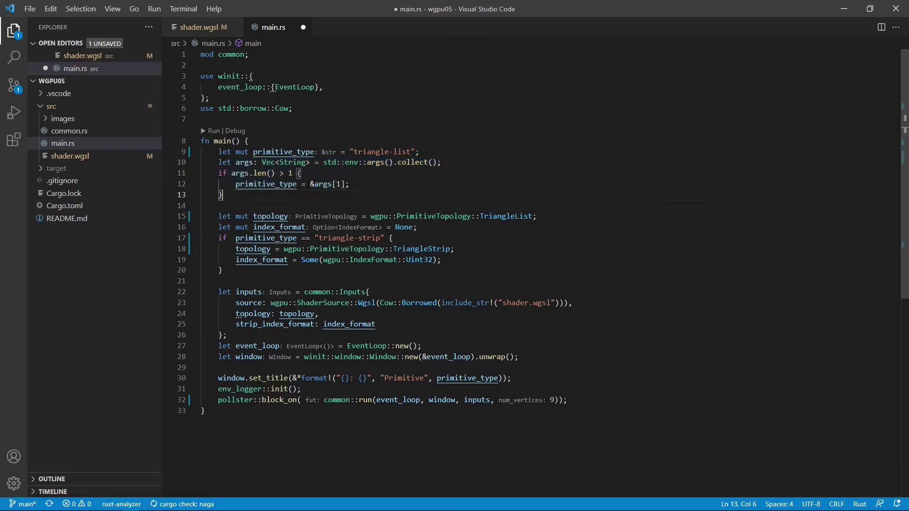
Examine the &args[1] assignment, the Vec<String> type, and the topology/index format block.
drag(308, 184, 345, 184)
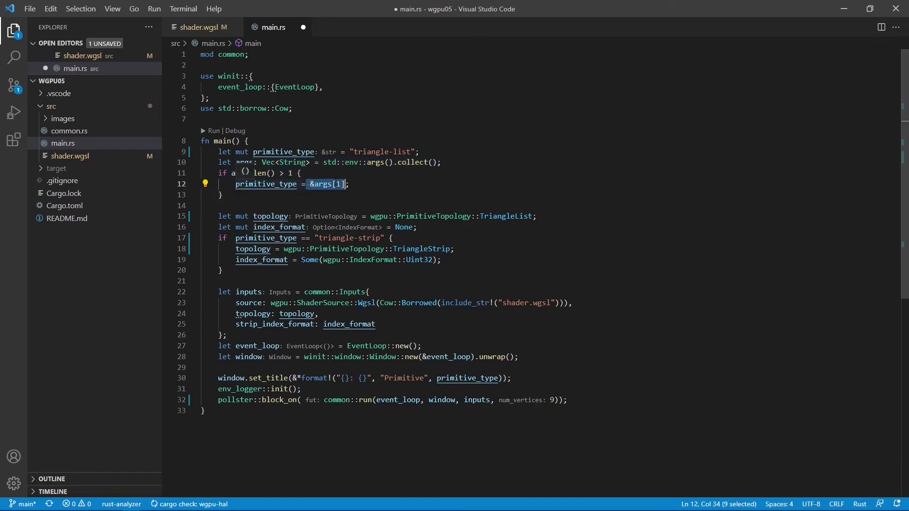
drag(314, 183, 333, 185)
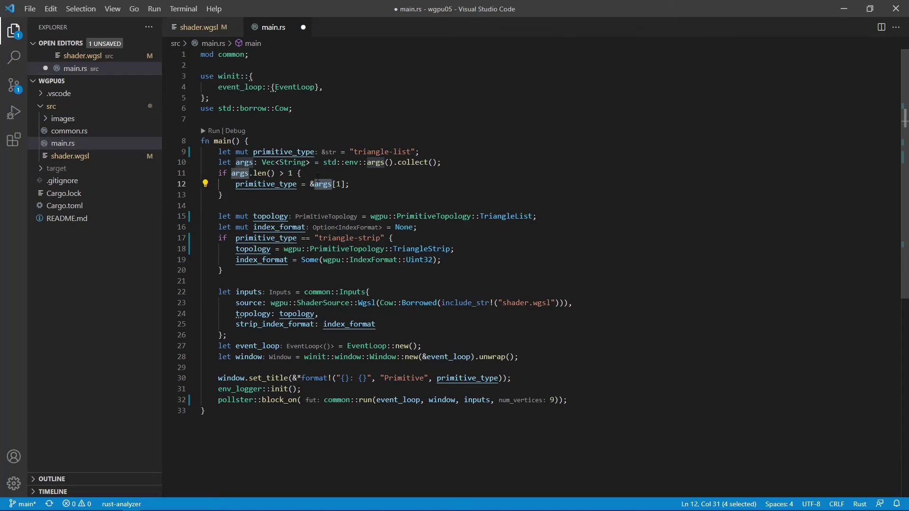
click(357, 176)
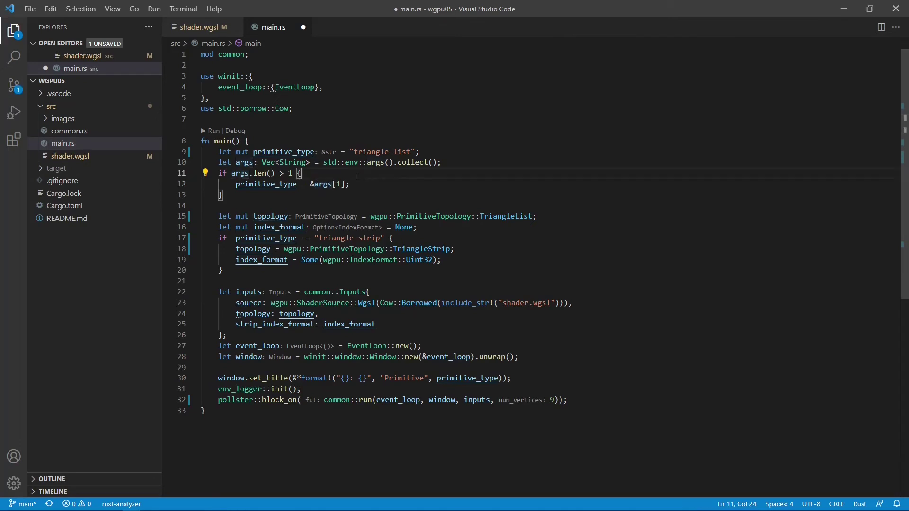
drag(235, 184, 350, 185)
click(356, 185)
drag(260, 163, 300, 163)
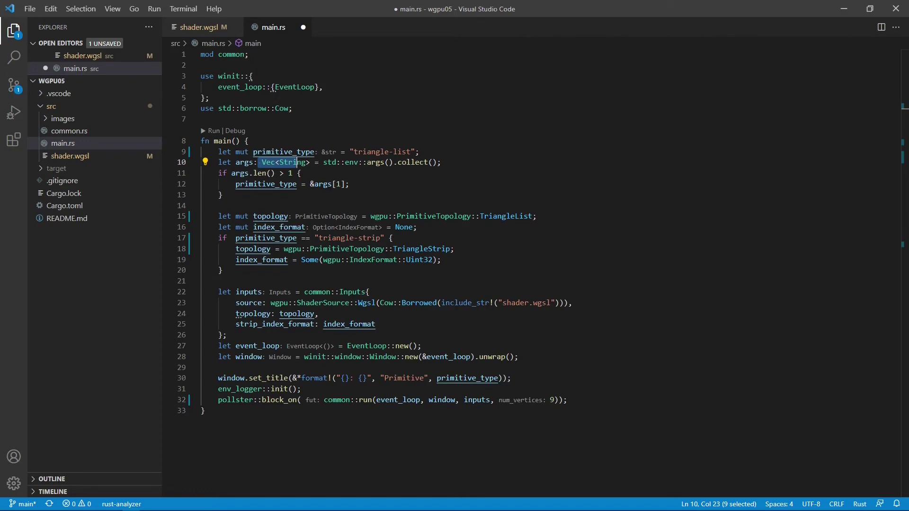
drag(202, 216, 290, 269)
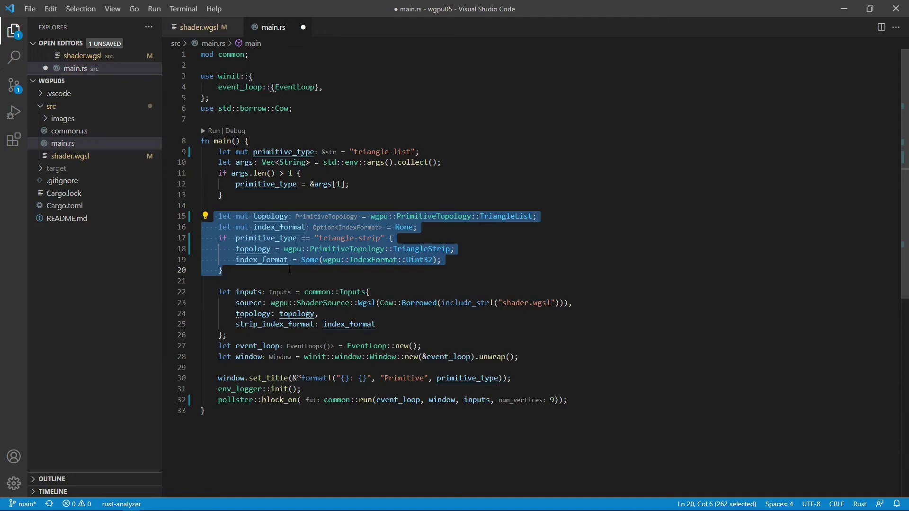
click(444, 247)
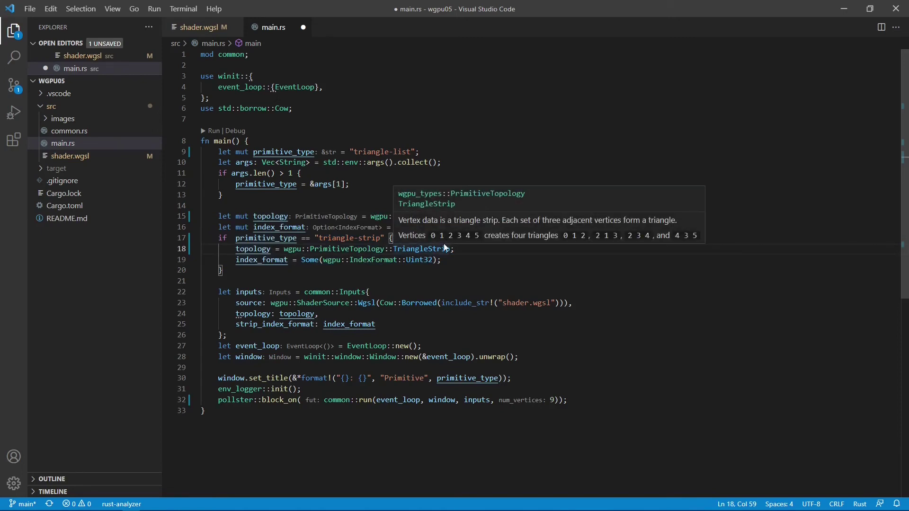
key(Up)
key(Up)
key(Up)
key(Up)
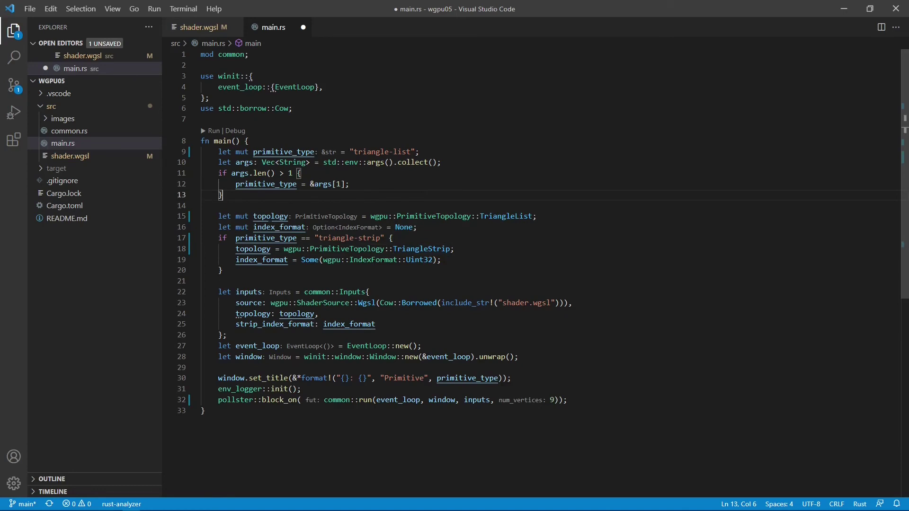
key(Down)
key(Down)
key(Down)
key(ctrl+Right)
key(ctrl+Right)
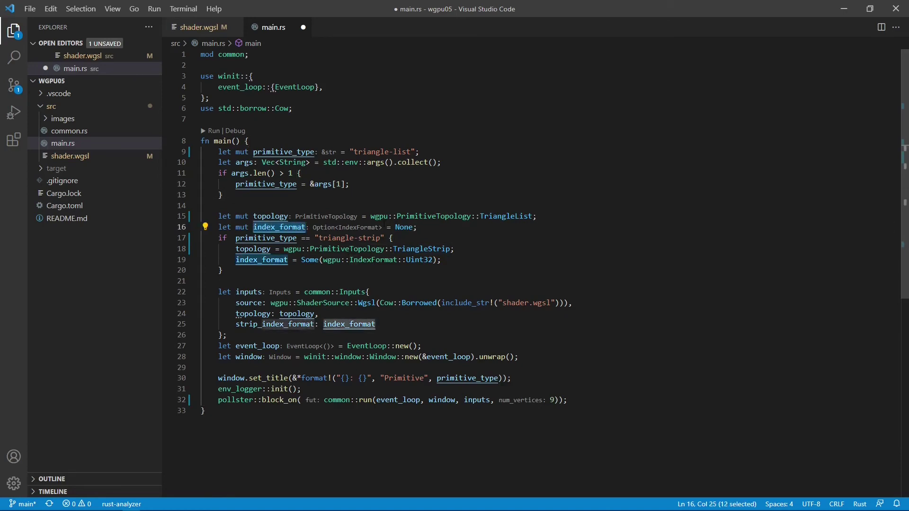
key(shift+Right)
key(shift+Right)
key(shift+Right)
key(shift+Right)
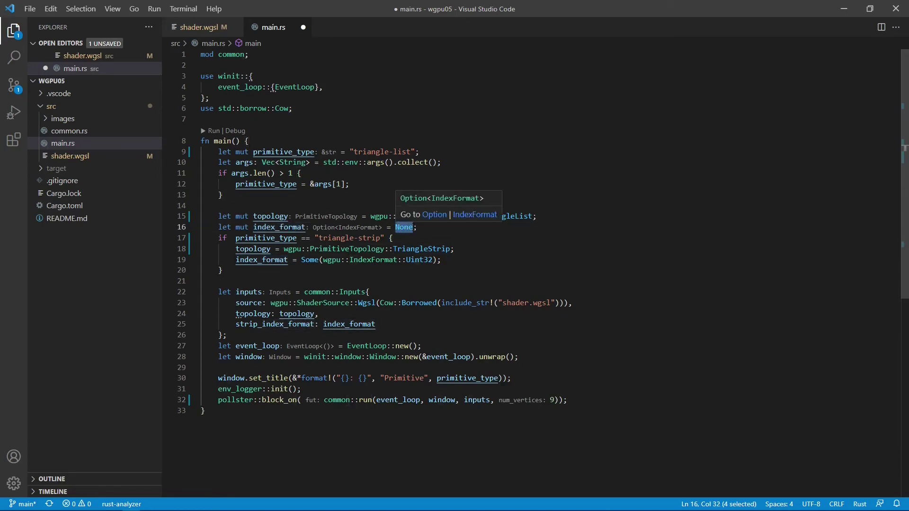
key(Down)
key(Left)
key(Left)
key(Left)
key(shift+Right)
key(shift+Right)
key(shift+Right)
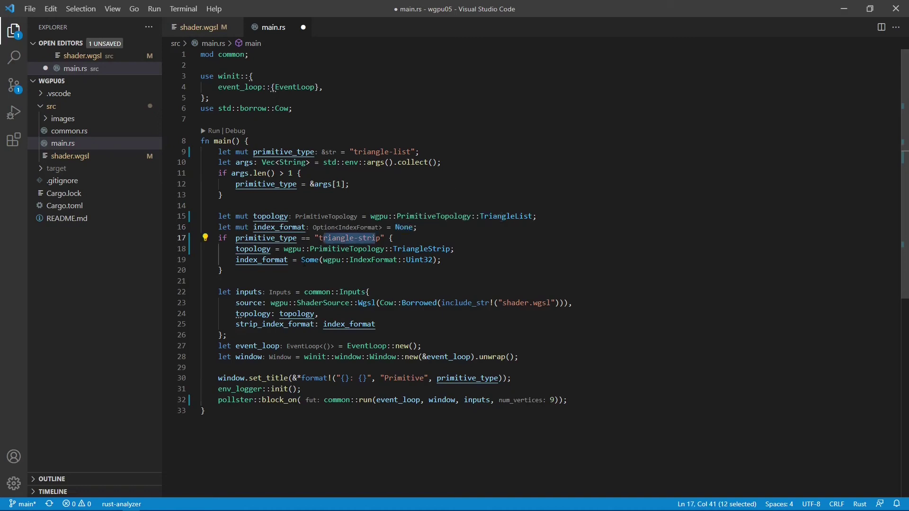
key(Down)
key(Down)
key(Home)
key(ctrl+shift+Right)
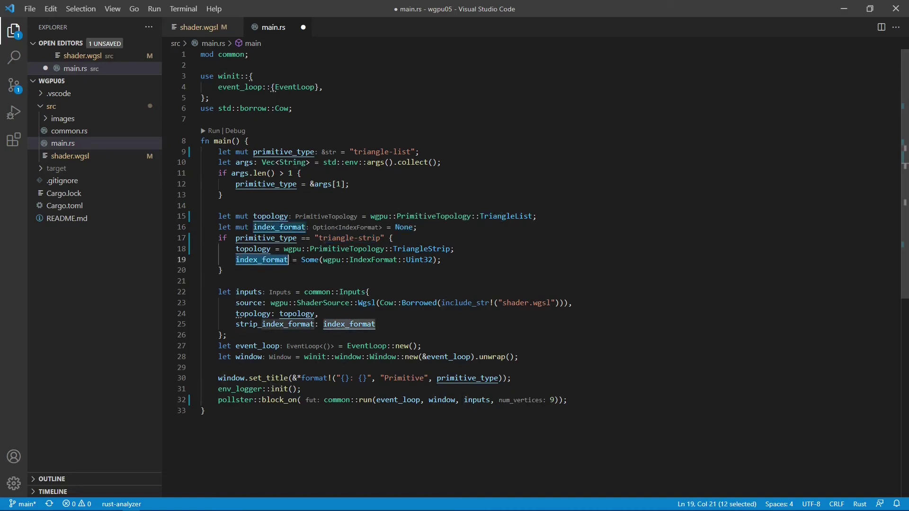
double_click(419, 260)
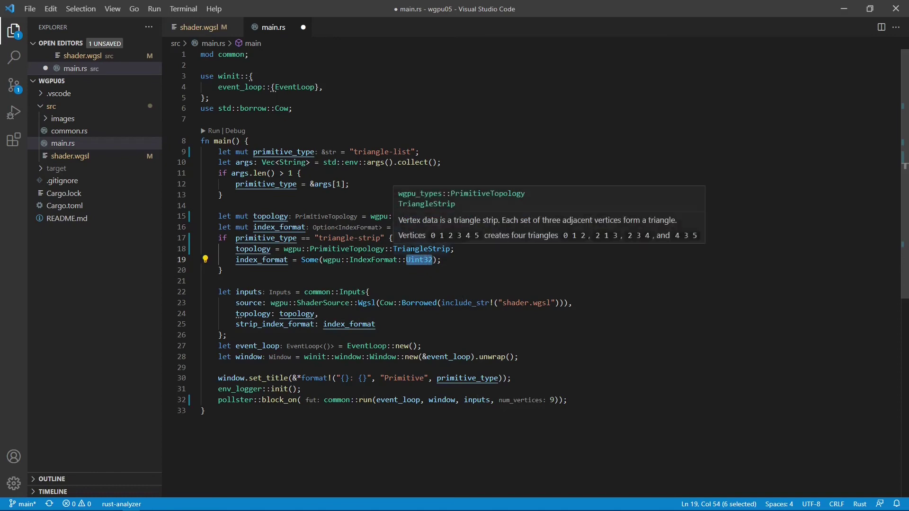
scroll(413, 248, down, 3)
drag(218, 179, 261, 223)
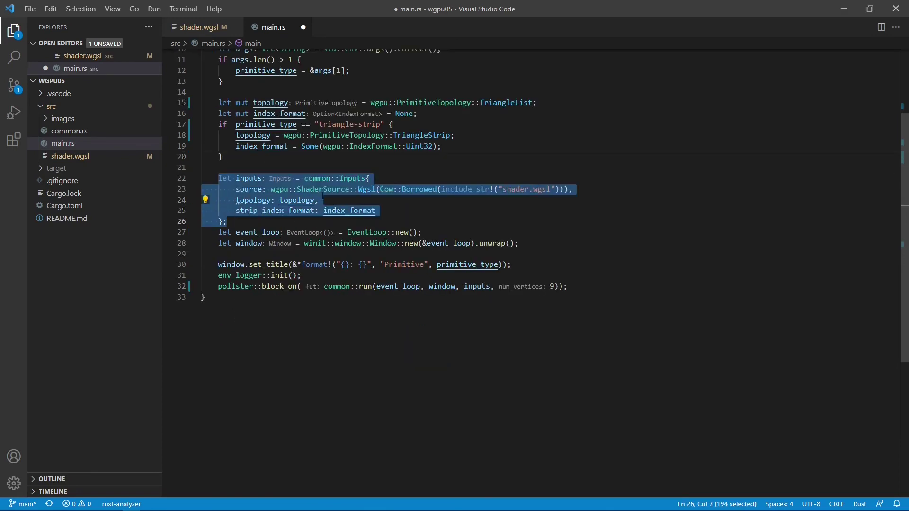
click(340, 178)
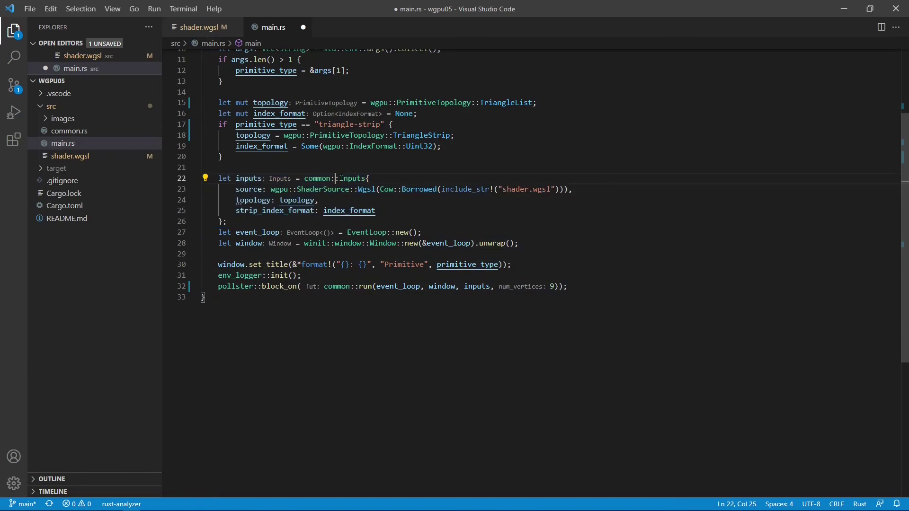
drag(339, 178, 368, 178)
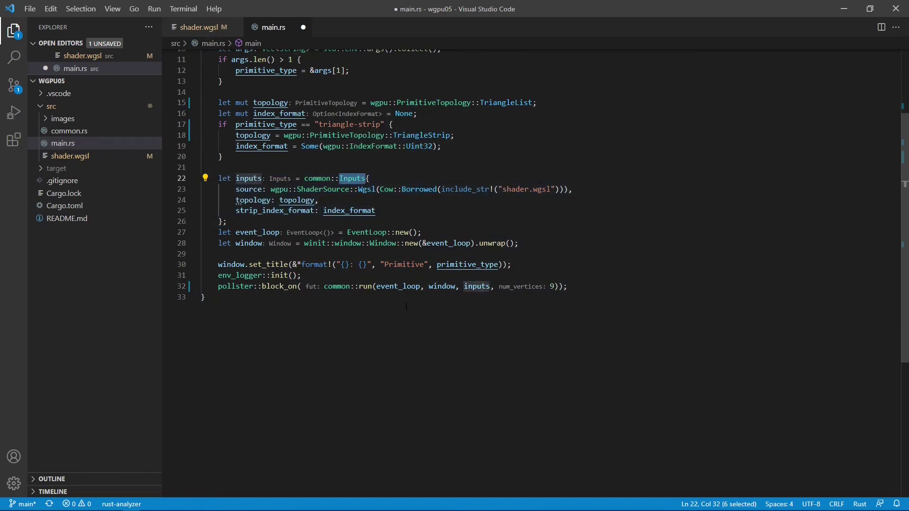
drag(323, 287, 375, 286)
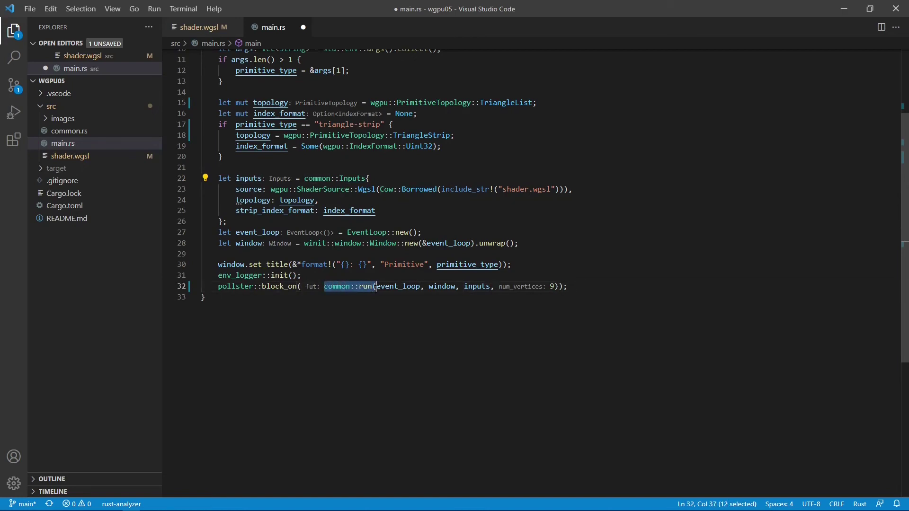
mouse_move(349, 287)
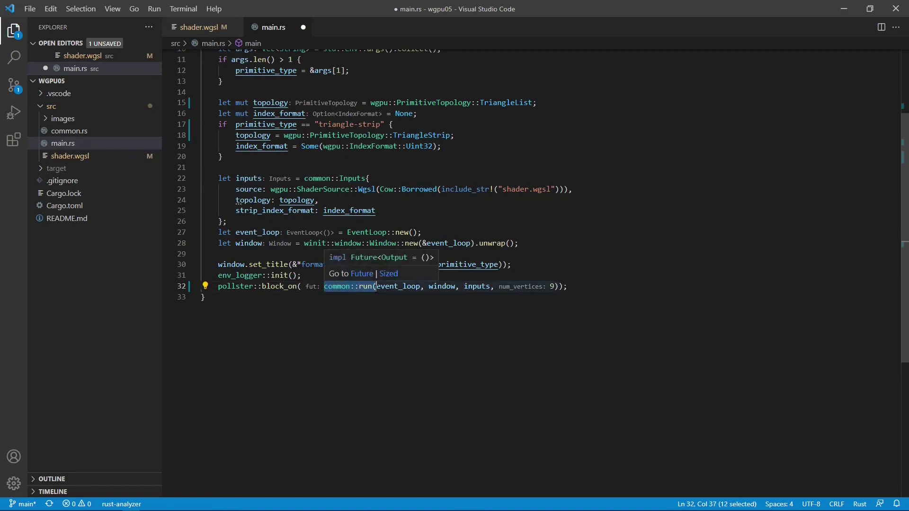
click(606, 200)
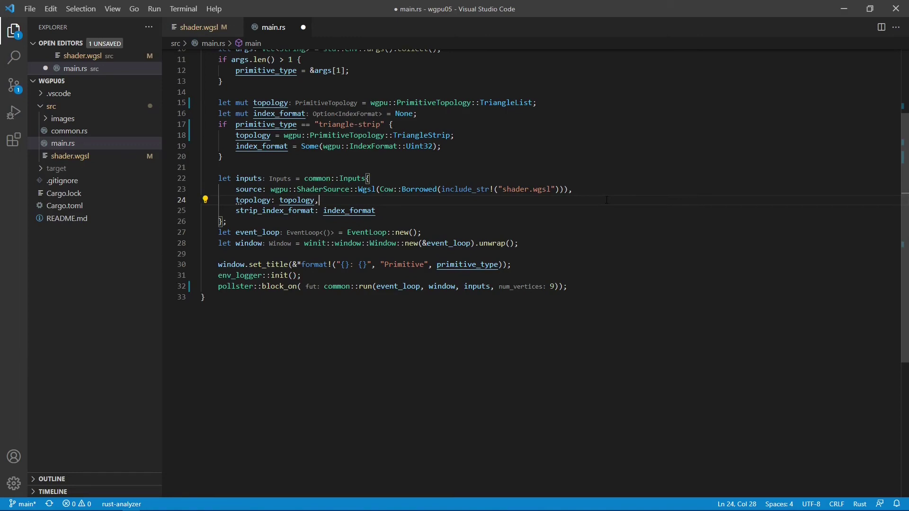
key(Up)
key(Up)
key(Up)
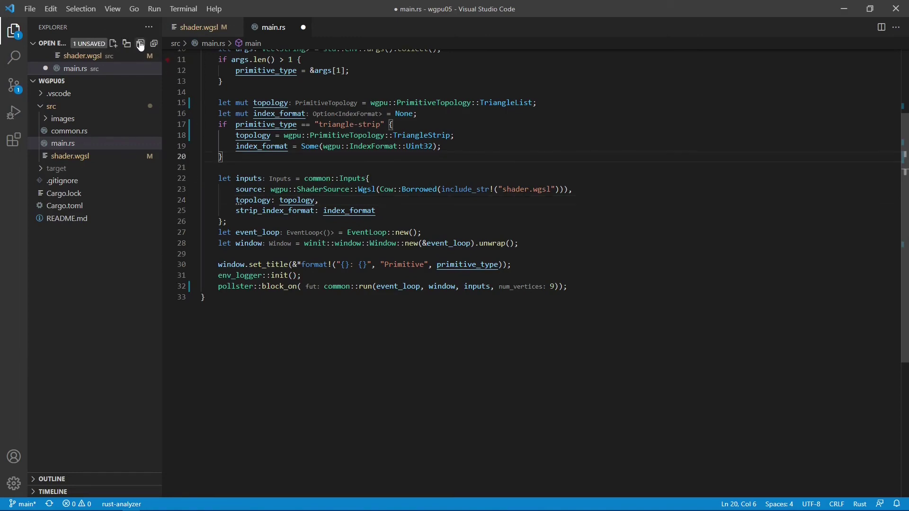
Save main.rs using Save All in the Open Editors toolbar.
click(139, 44)
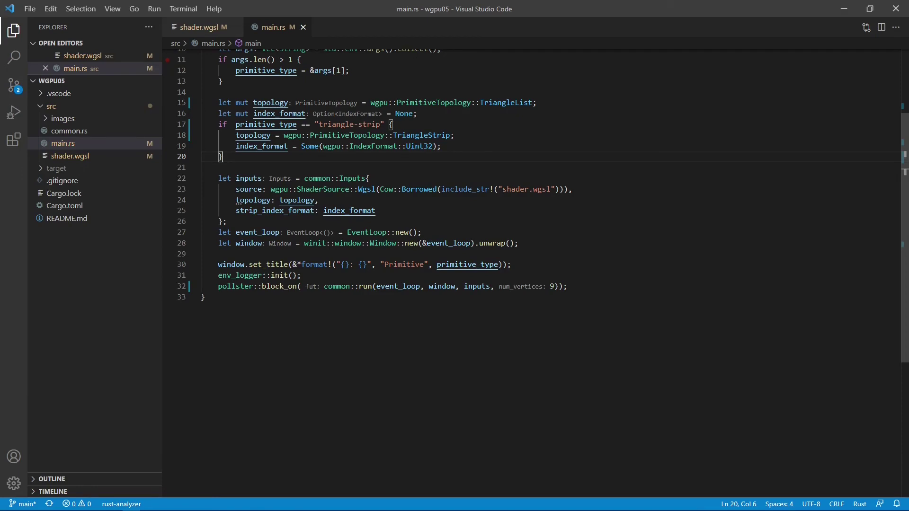
Run cargo run "triangle-list" in a new terminal to show three separate triangles.
click(184, 9)
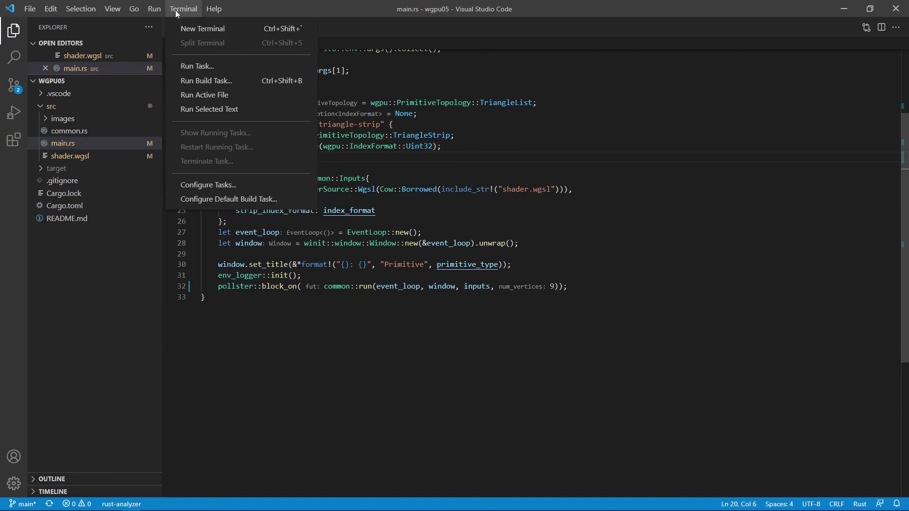
click(203, 28)
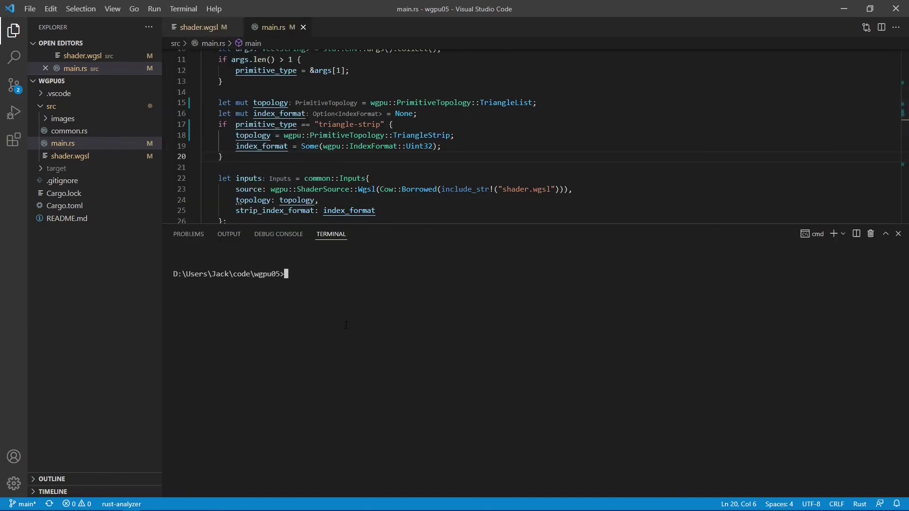
text(cargo run ")
text(triangle-lis)
text(t")
key(Return)
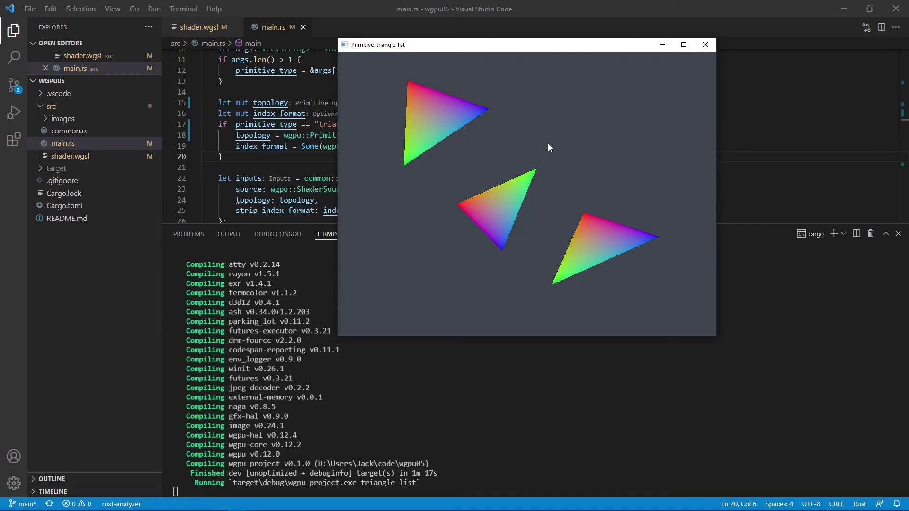
Close the triangle-list window, clear the terminal, and run cargo run "triangle-strip".
click(702, 47)
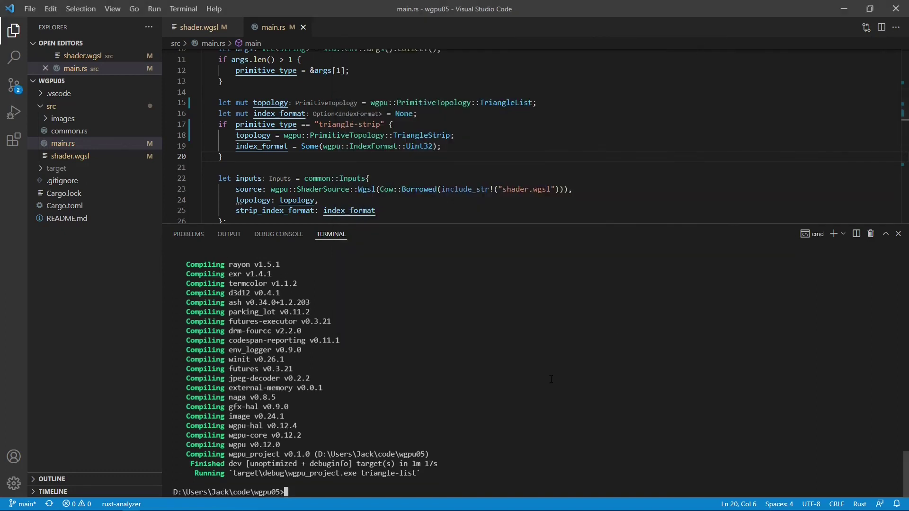
text(cls)
key(Return)
text(ca)
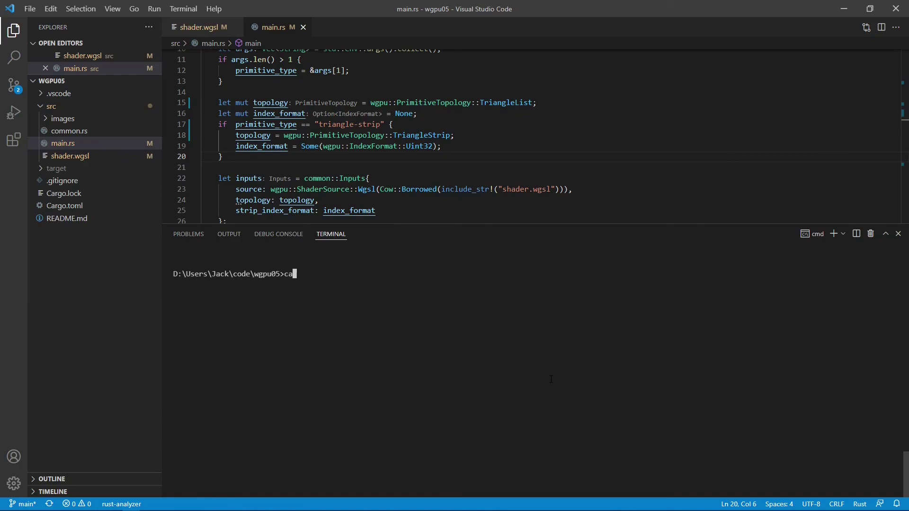
text(rgo run "tr)
text(iangle-strip)
text(")
key(Return)
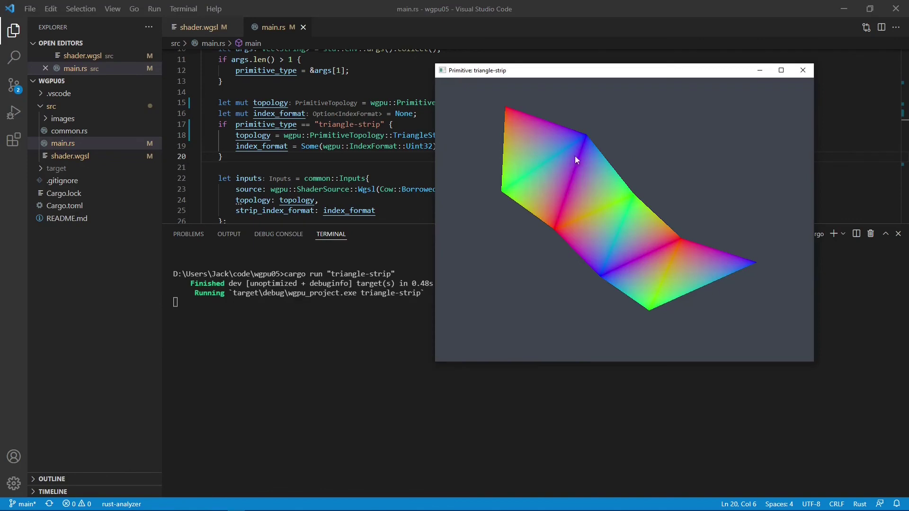